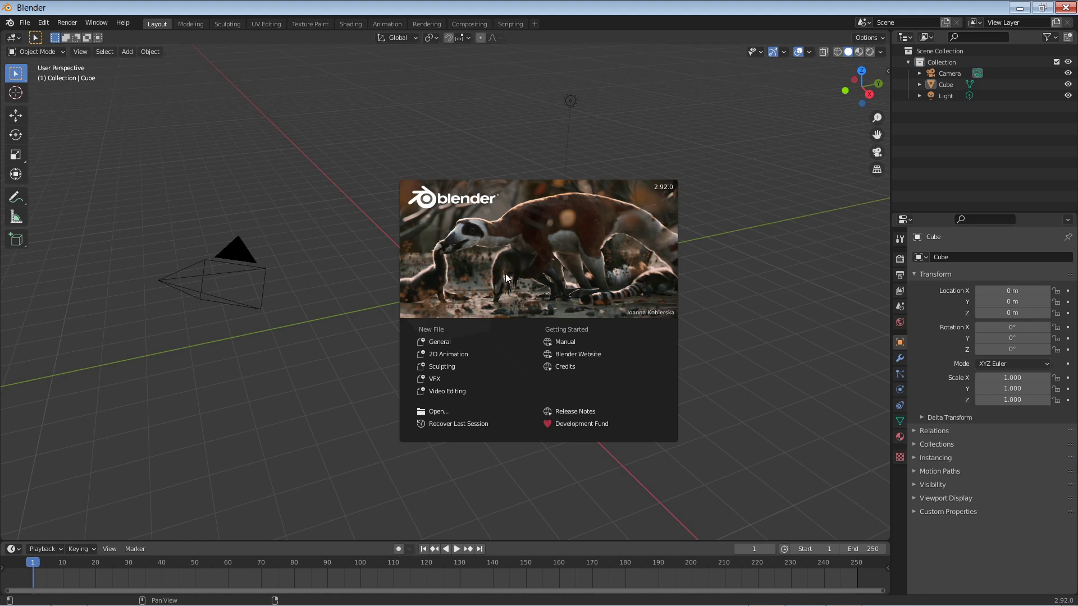
- Close the splash screen and view the cube in front orthographic, panned toward the upper left
{"action": "left_click", "coordinate": [449, 342]}
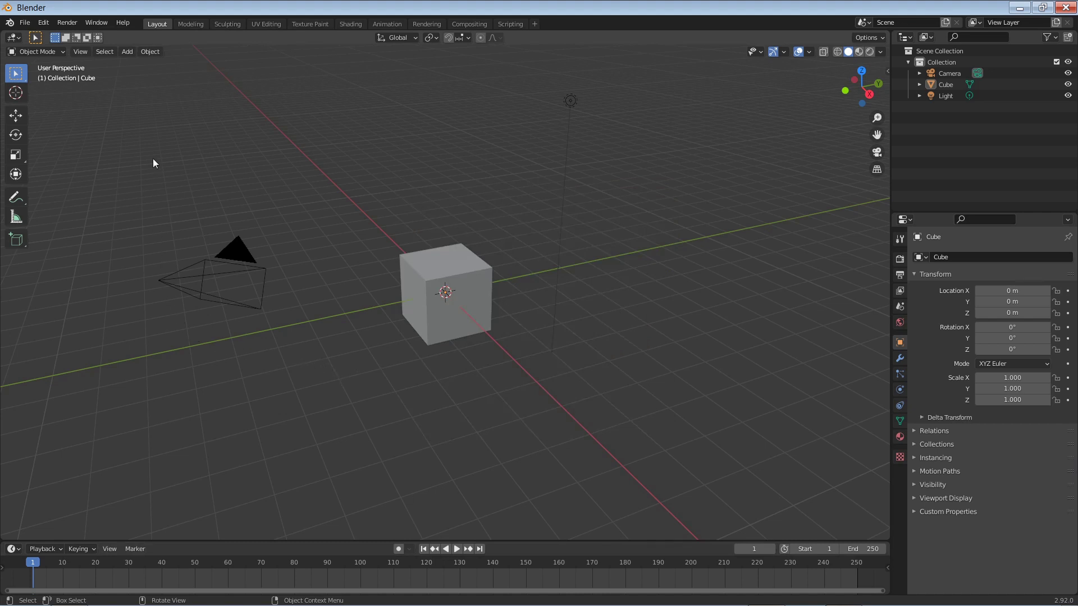
{"action": "key", "text": "KP_1"}
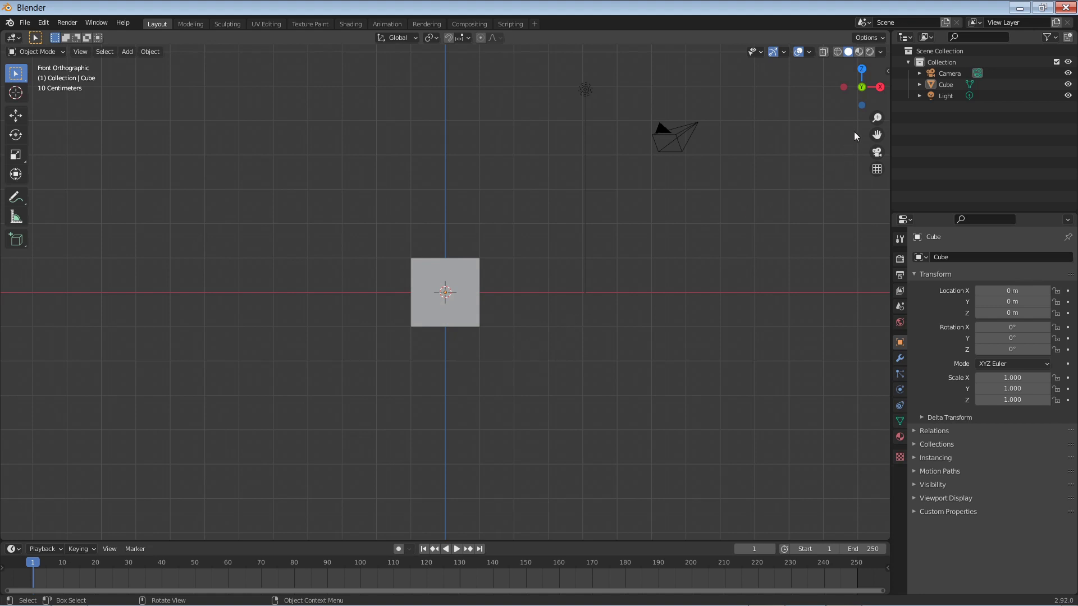
{"action": "left_click_drag", "start_coordinate": [878, 135], "coordinate": [622, 107]}
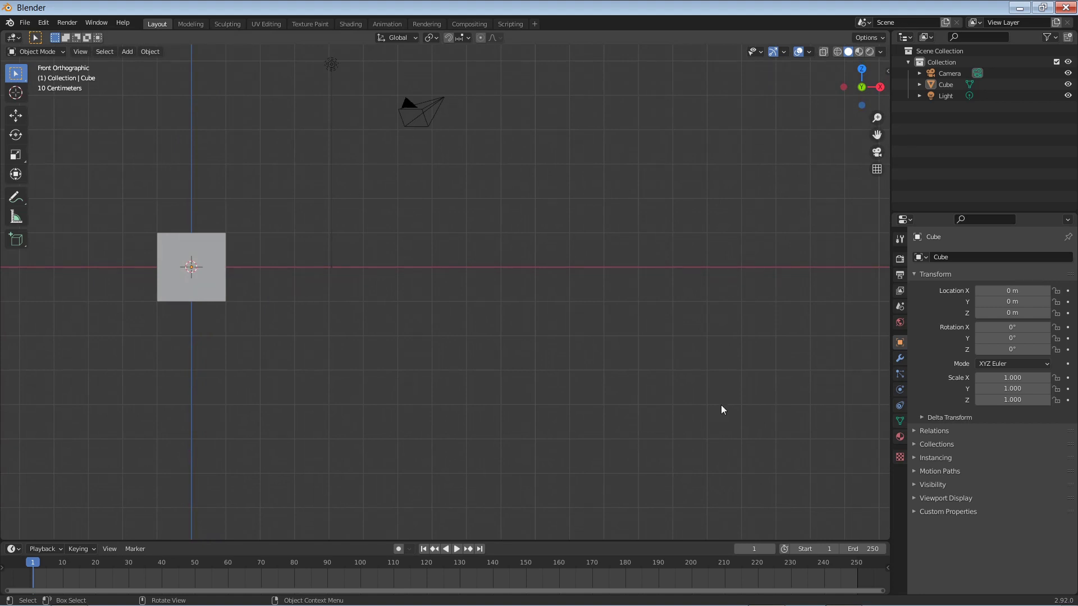
{"action": "left_click_drag", "start_coordinate": [877, 135], "coordinate": [867, 56]}
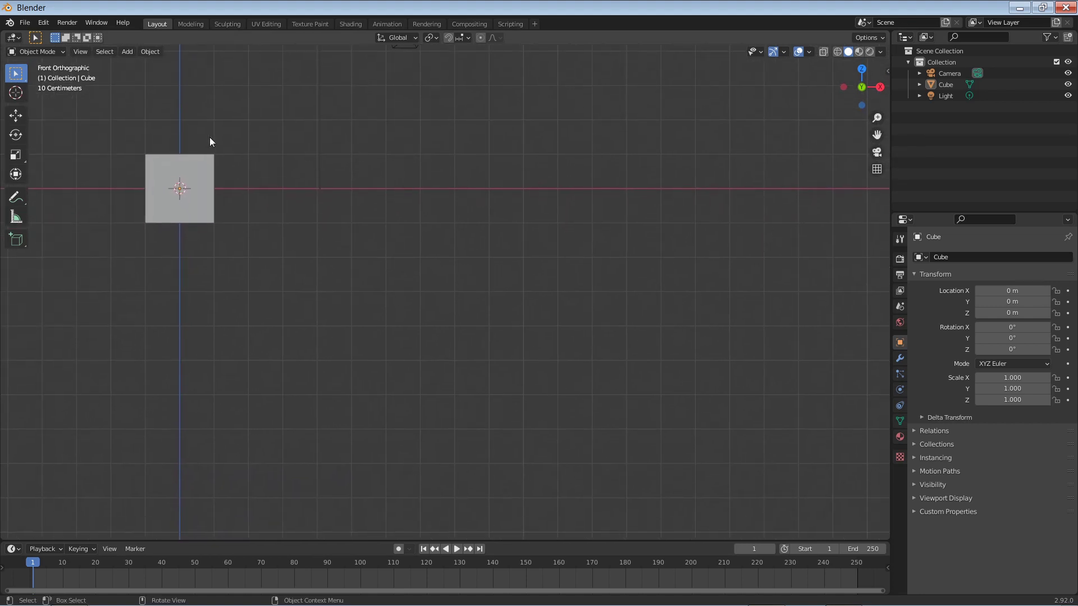
- Install Storyboard-master.zip in Preferences, enable 3D View: Storyboard, and close Preferences
{"action": "left_click", "coordinate": [44, 23]}
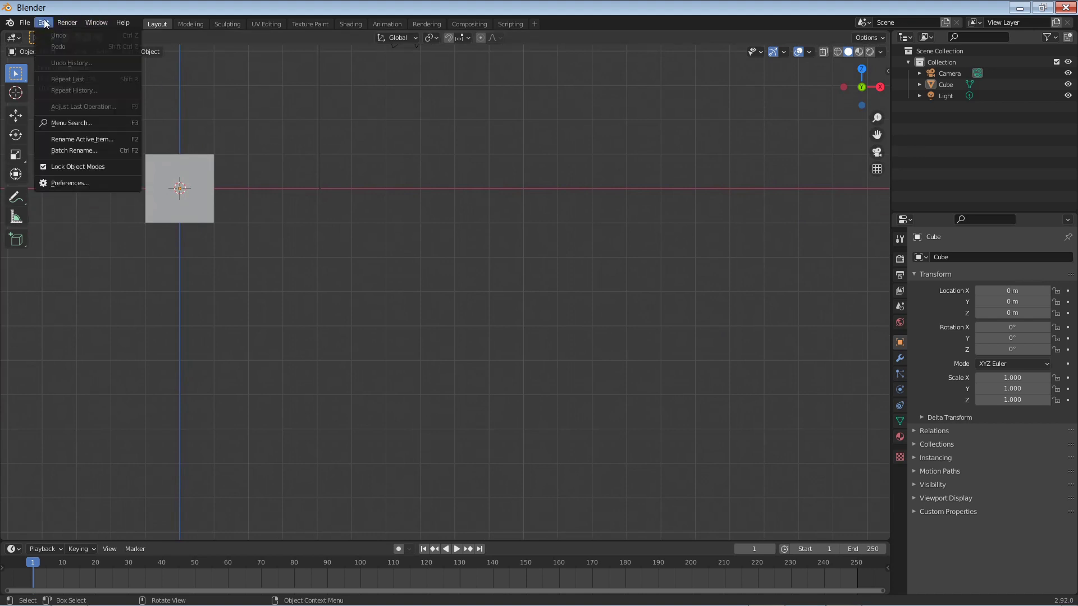
{"action": "left_click", "coordinate": [72, 183]}
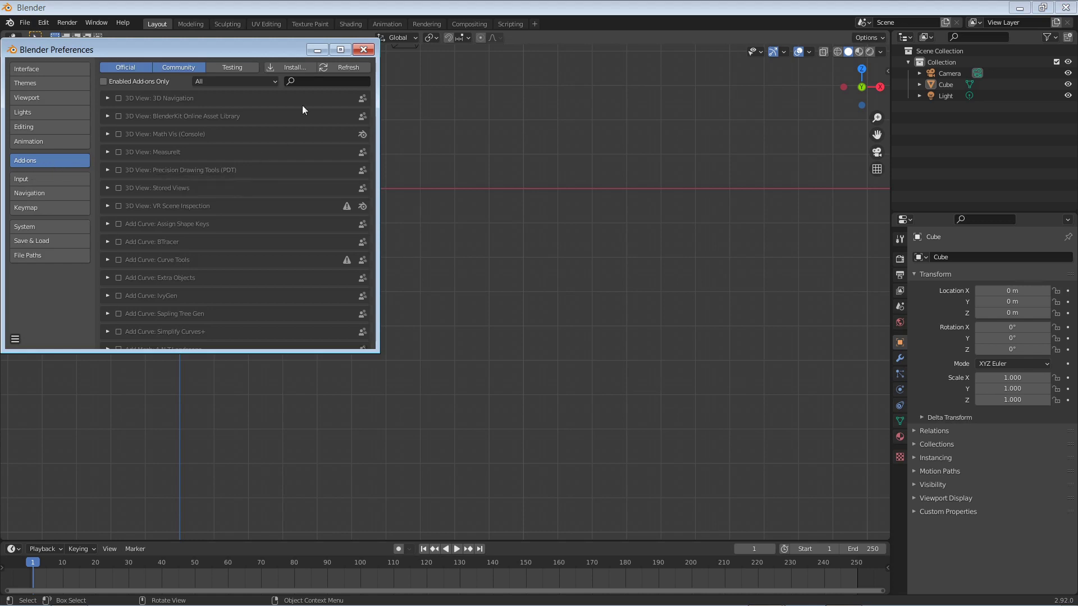
{"action": "left_click", "coordinate": [301, 67]}
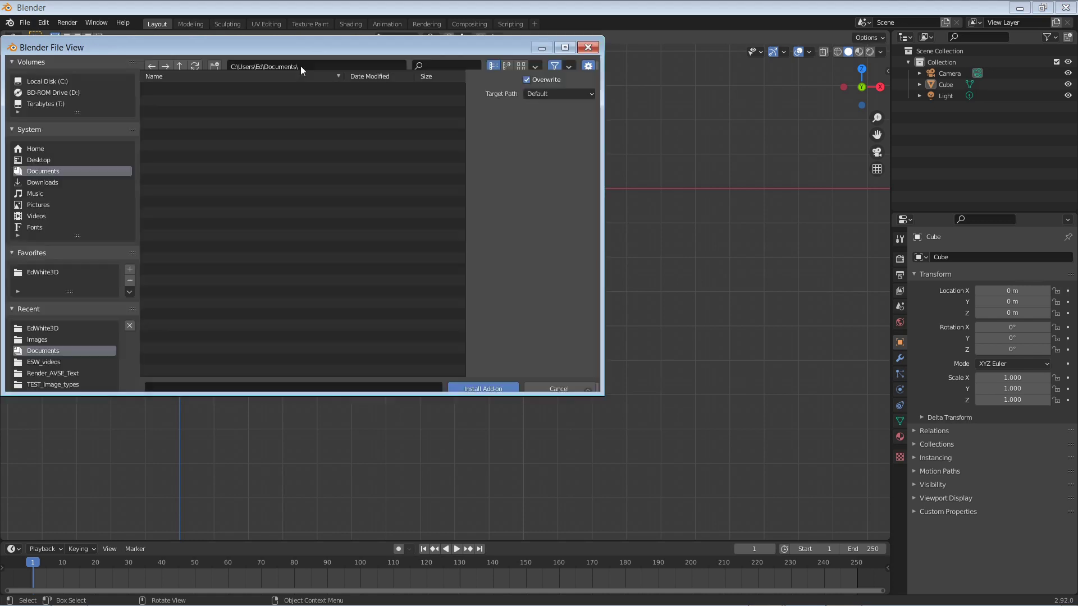
{"action": "left_click", "coordinate": [40, 329]}
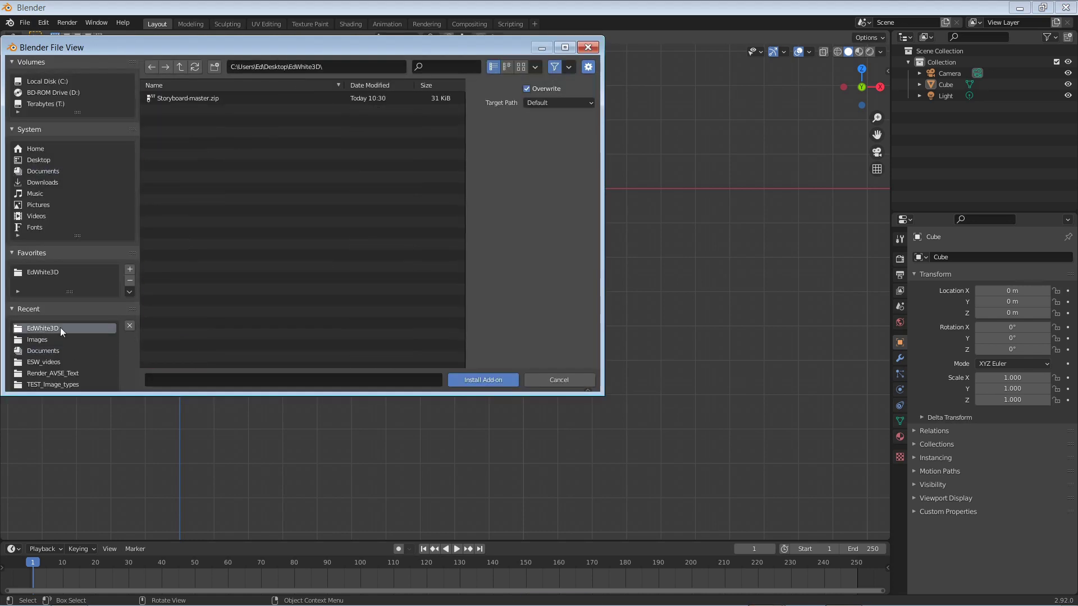
{"action": "left_click", "coordinate": [206, 100]}
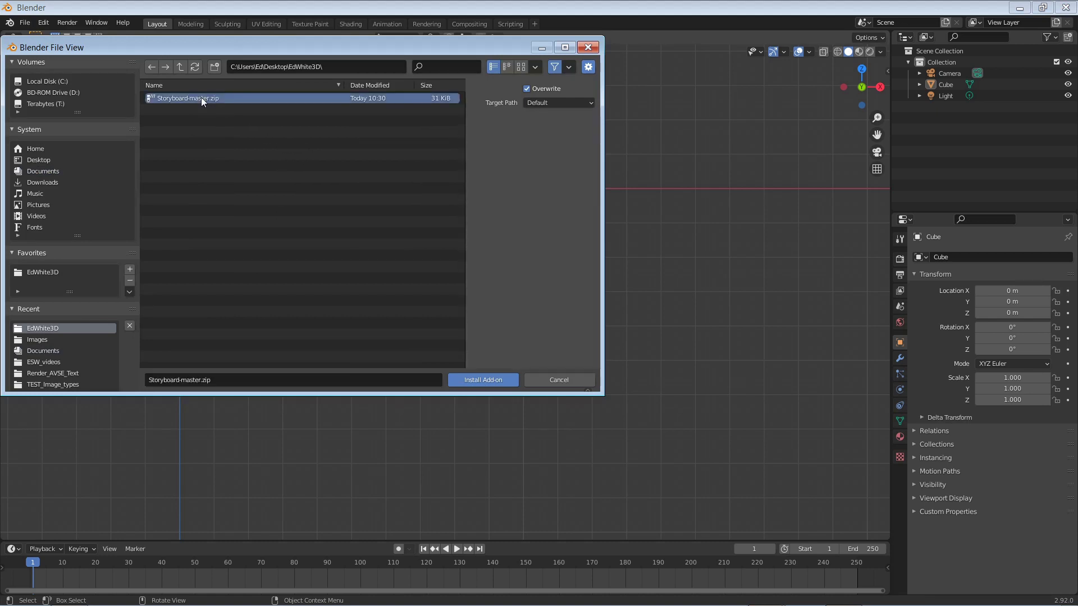
{"action": "left_click", "coordinate": [490, 385]}
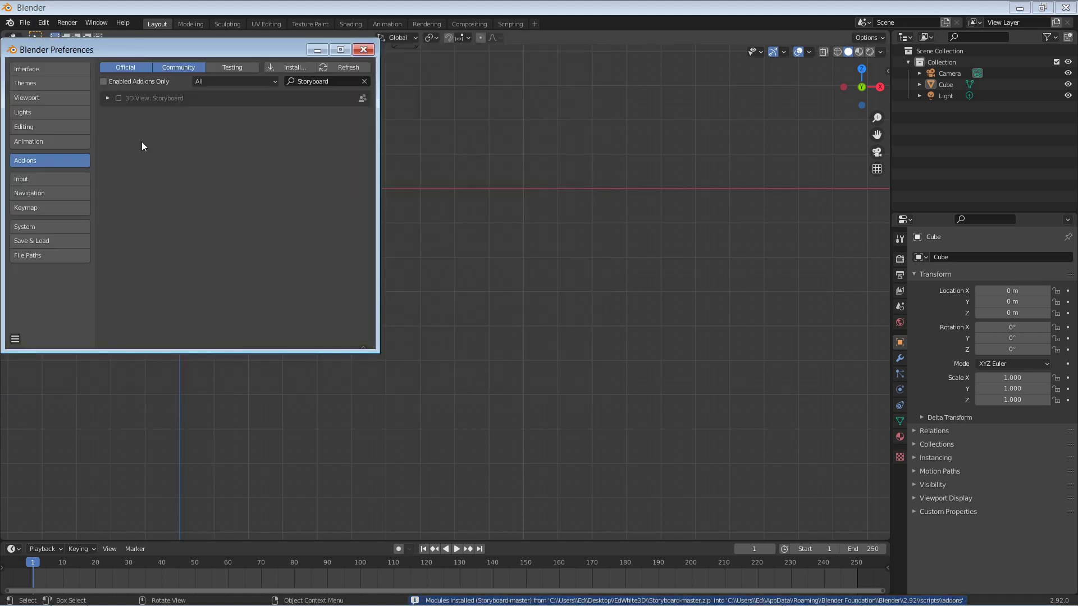
{"action": "left_click", "coordinate": [118, 99]}
{"action": "left_click", "coordinate": [364, 50]}
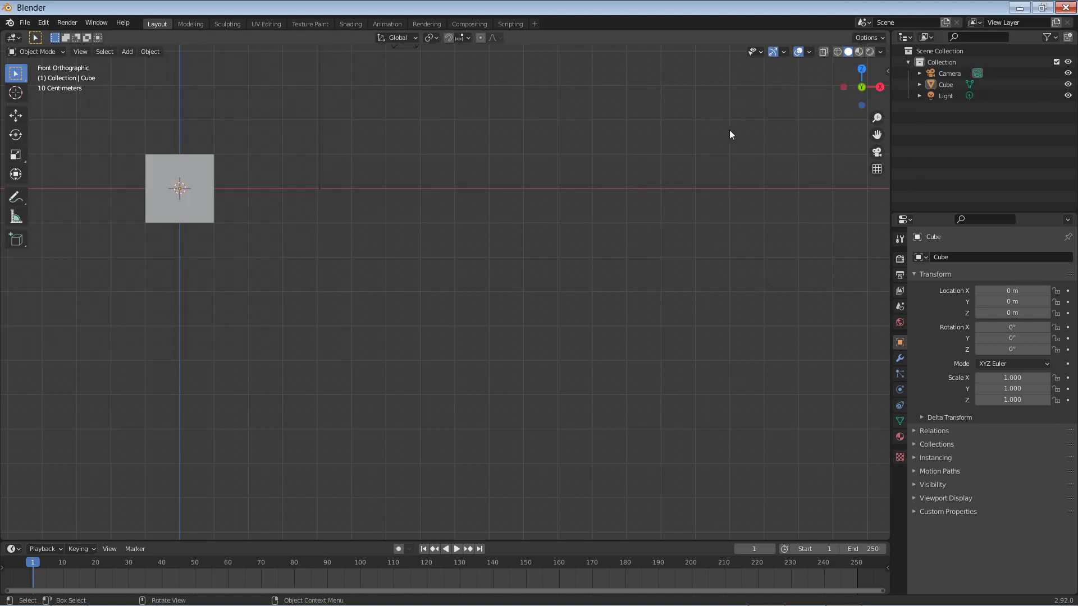
- Show the viewport sidebar and switch to its Storyboard tab
{"action": "left_click", "coordinate": [81, 53]}
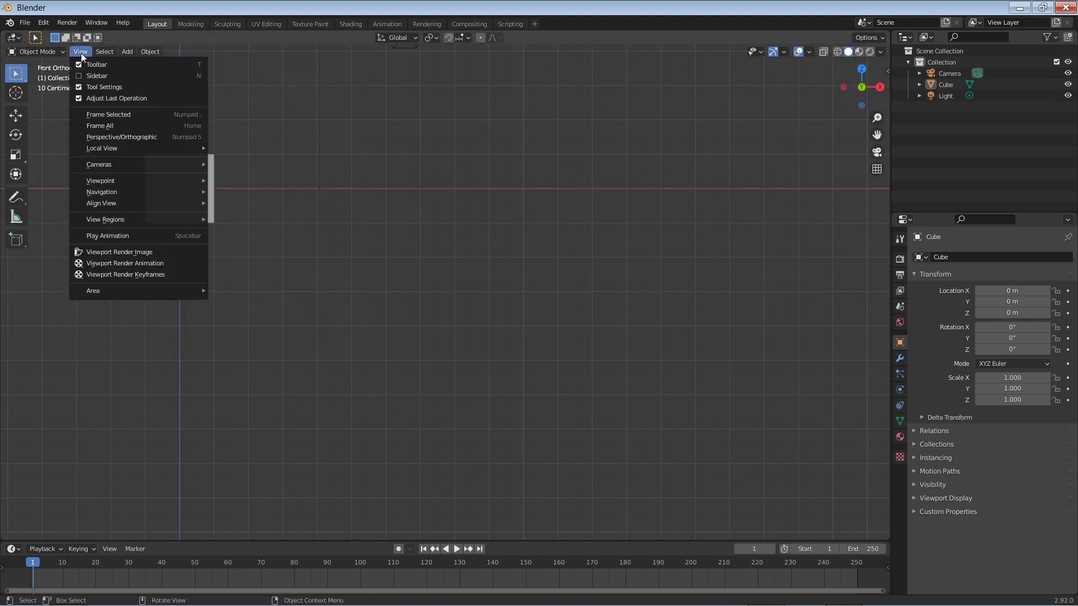
{"action": "left_click", "coordinate": [104, 77]}
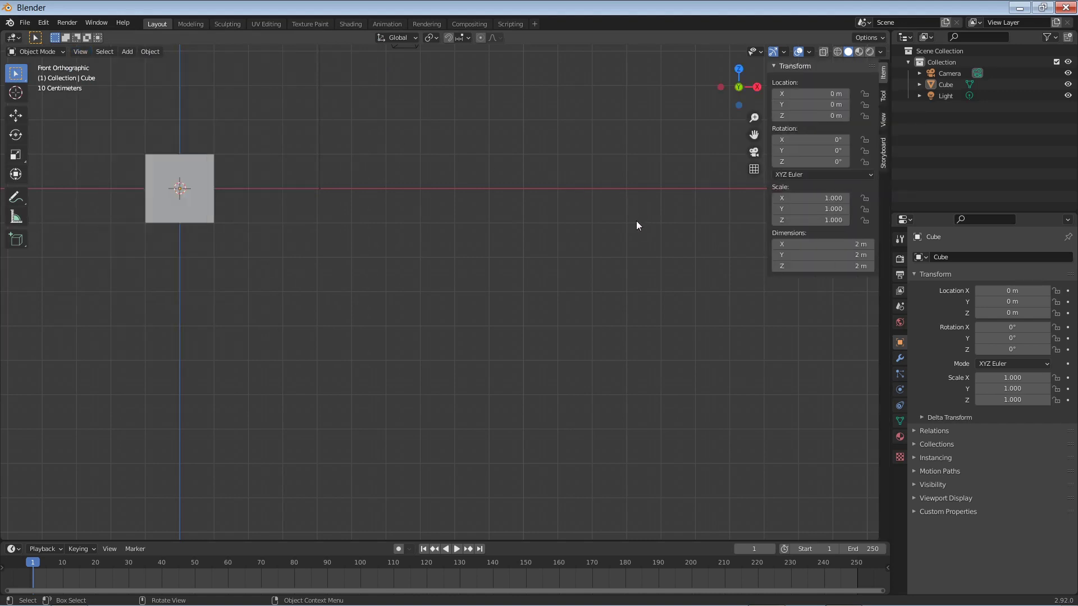
{"action": "key", "text": "n"}
{"action": "key", "text": "n"}
{"action": "left_click", "coordinate": [884, 157]}
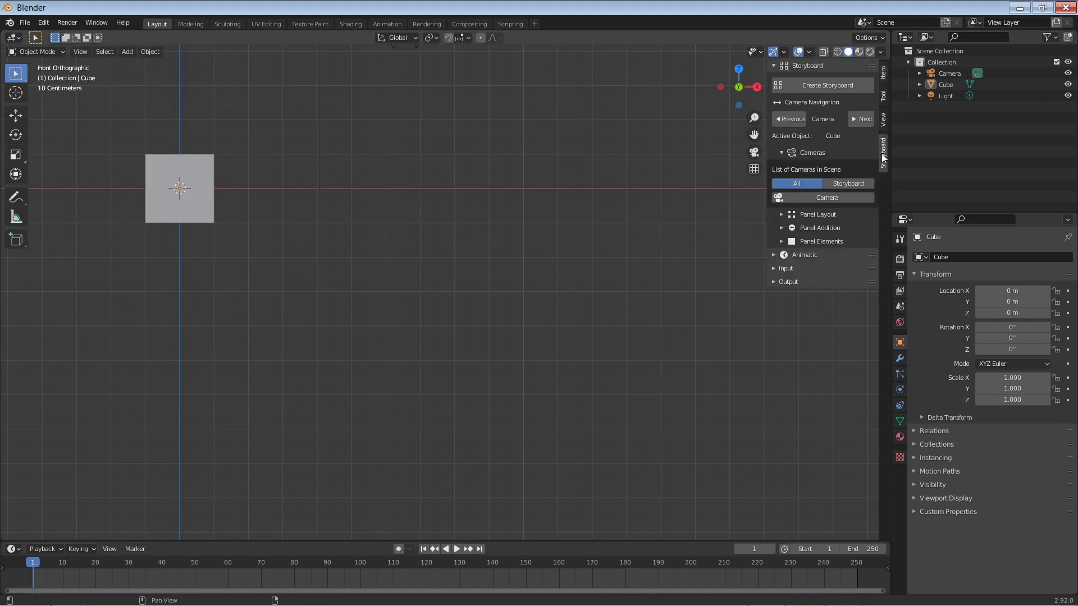
- Create a storyboard with Horizontal Count 3 and Vertical Count 2, keeping Delete Cube on
{"action": "left_click", "coordinate": [852, 90]}
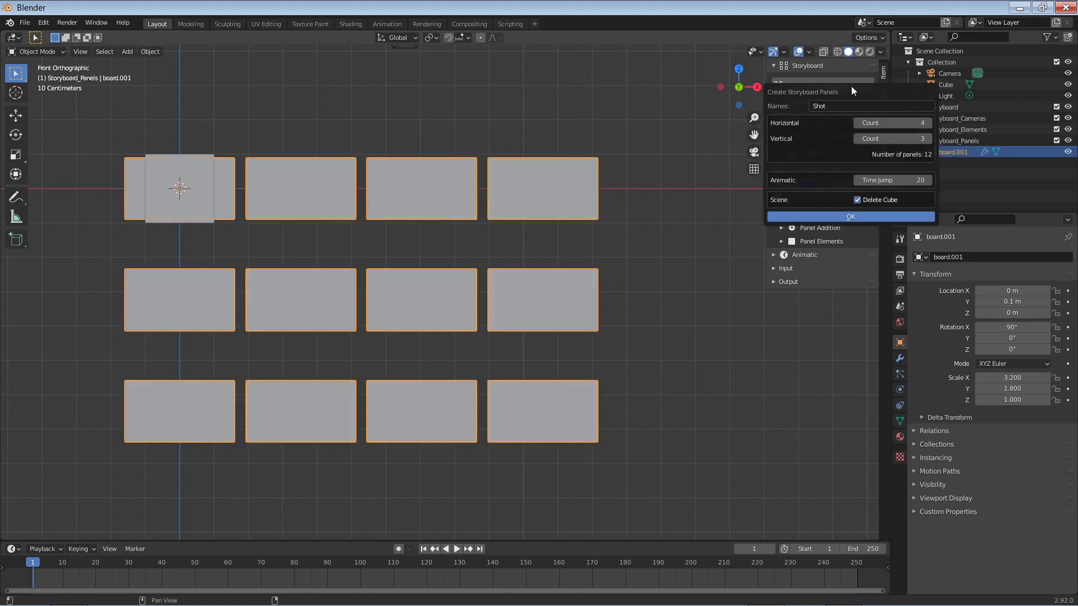
{"action": "left_click_drag", "start_coordinate": [857, 95], "coordinate": [728, 317]}
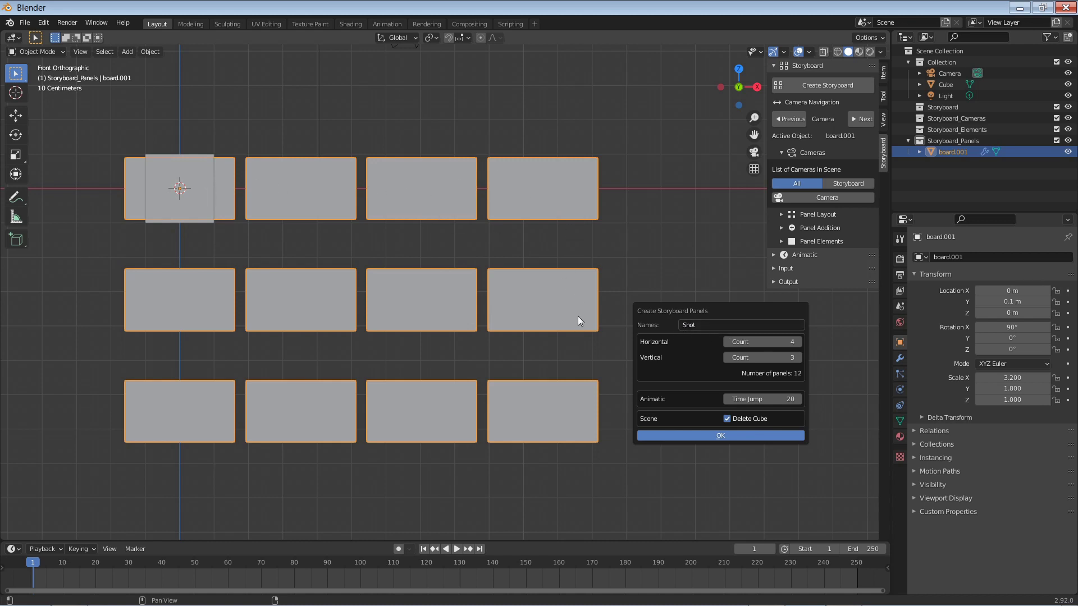
{"action": "left_click", "coordinate": [727, 342]}
{"action": "left_click", "coordinate": [785, 344]}
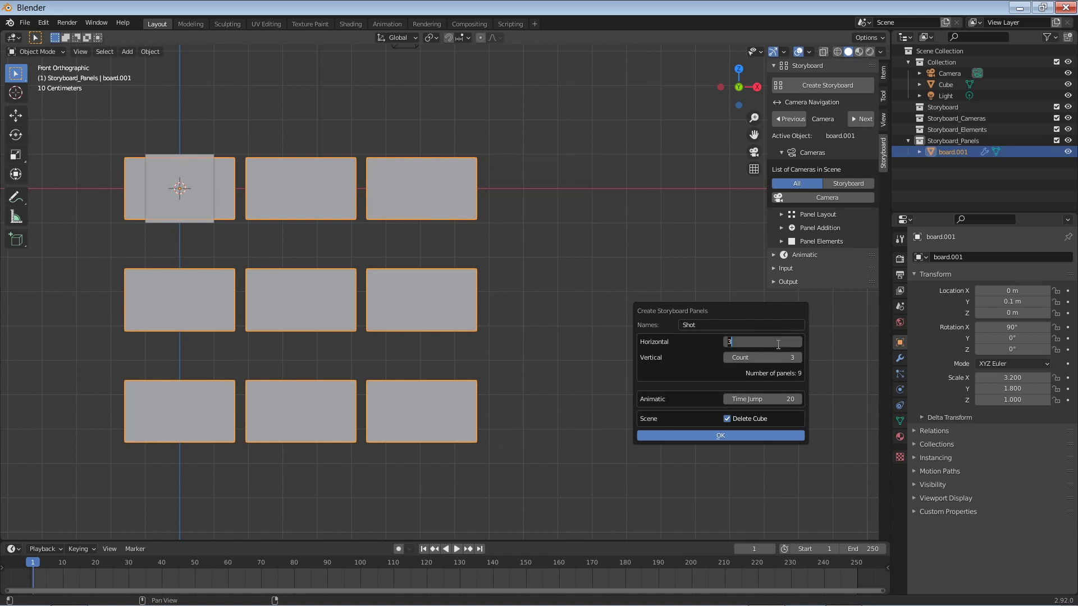
{"action": "type", "text": "5"}
{"action": "key", "text": "Return"}
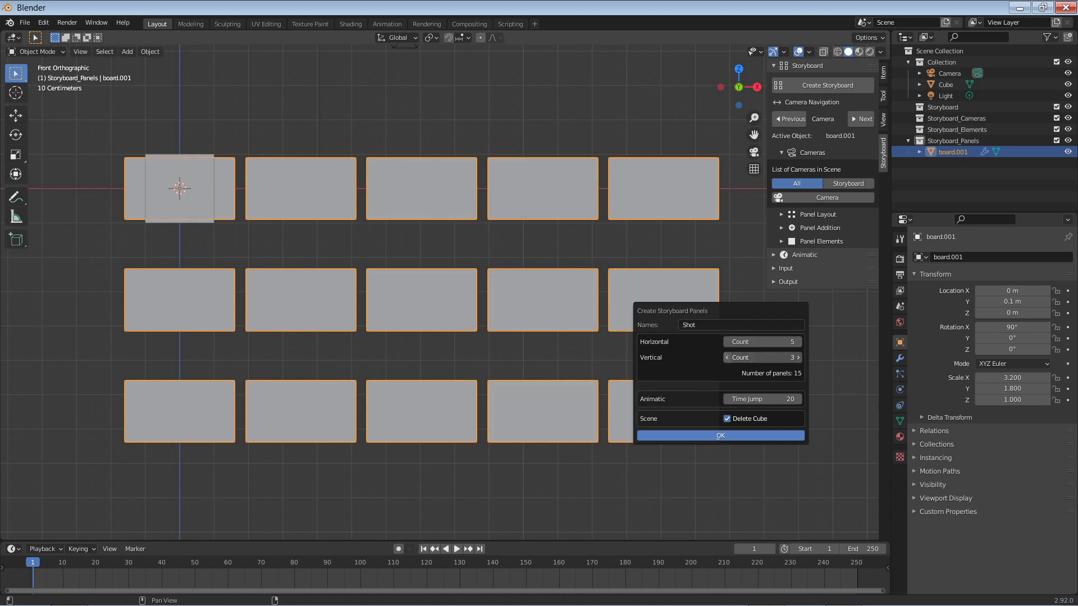
{"action": "left_click", "coordinate": [728, 357]}
{"action": "left_click", "coordinate": [729, 342]}
{"action": "left_click", "coordinate": [728, 342]}
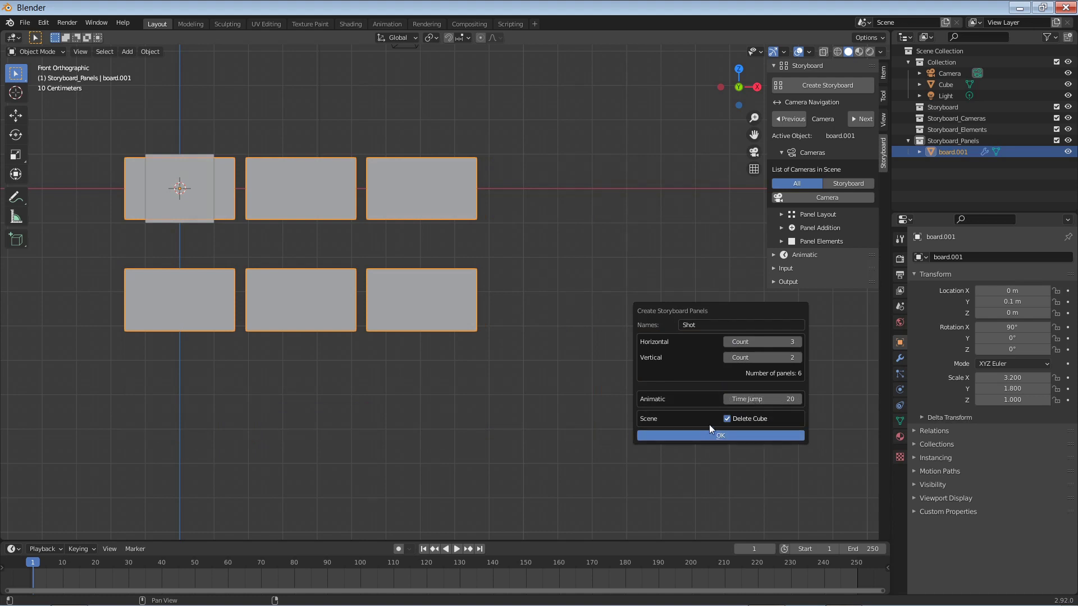
{"action": "left_click", "coordinate": [718, 436]}
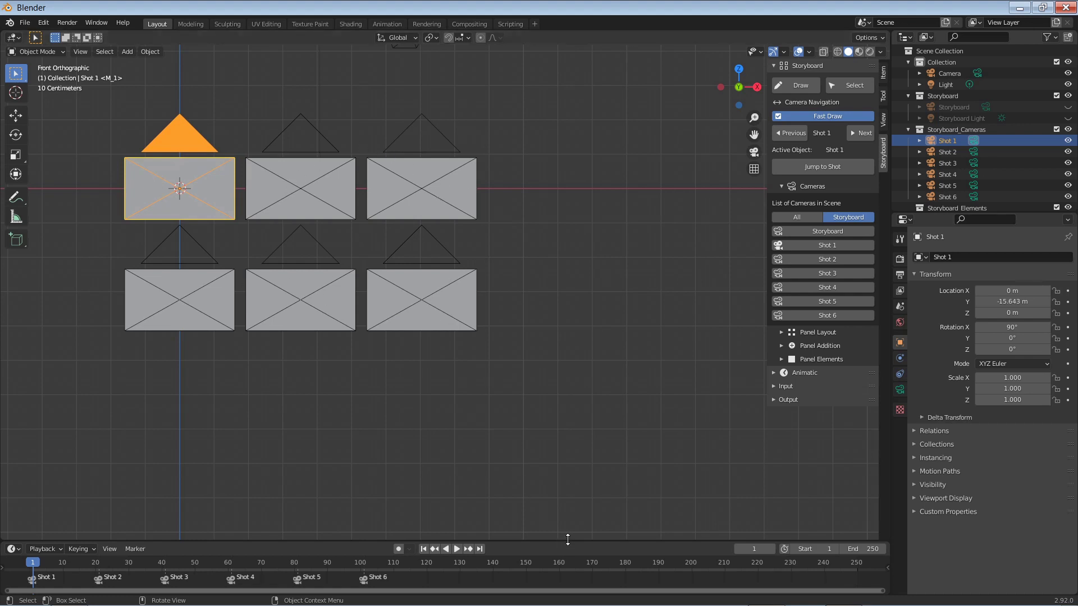
- Enlarge the timeline, then play and scrub the animatic through the shots and rewind to frame 1
{"action": "left_click_drag", "start_coordinate": [567, 540], "coordinate": [313, 512]}
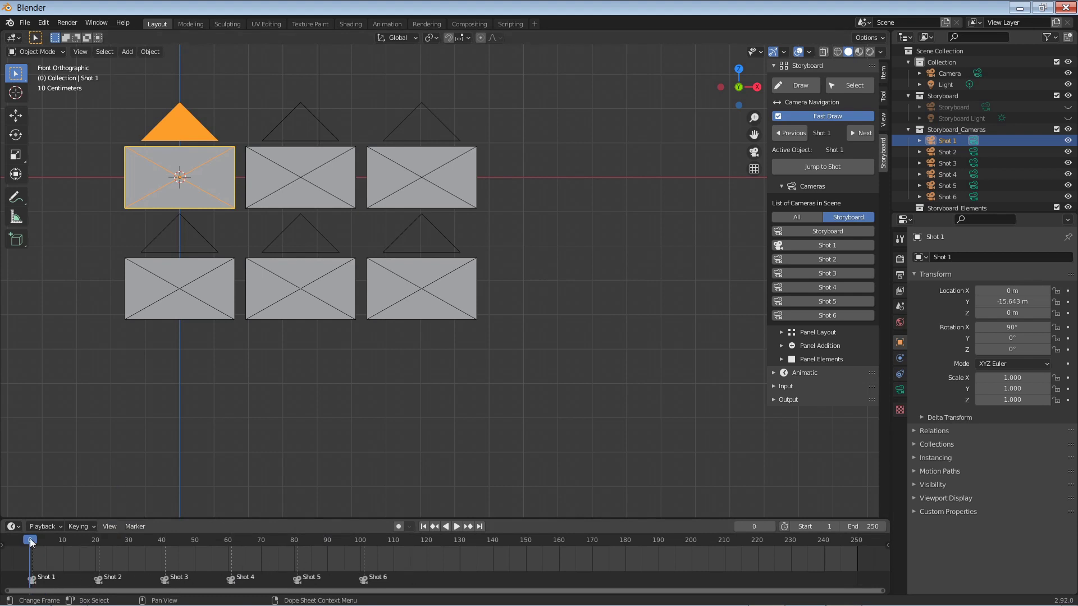
{"action": "key", "text": "space"}
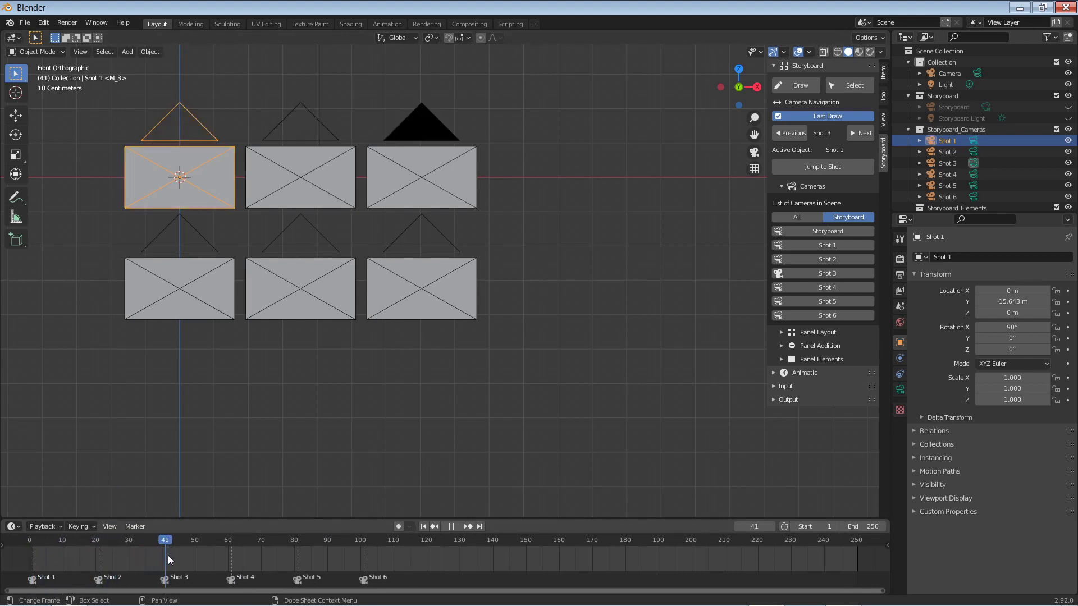
{"action": "left_click_drag", "start_coordinate": [207, 560], "coordinate": [129, 550]}
{"action": "key", "text": "space"}
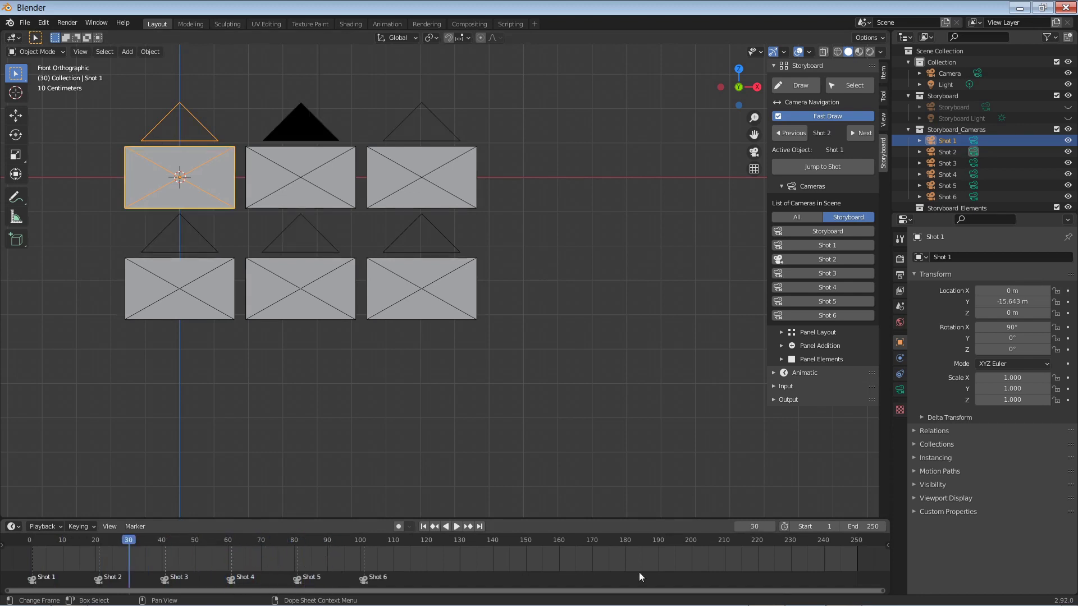
{"action": "left_click", "coordinate": [423, 527]}
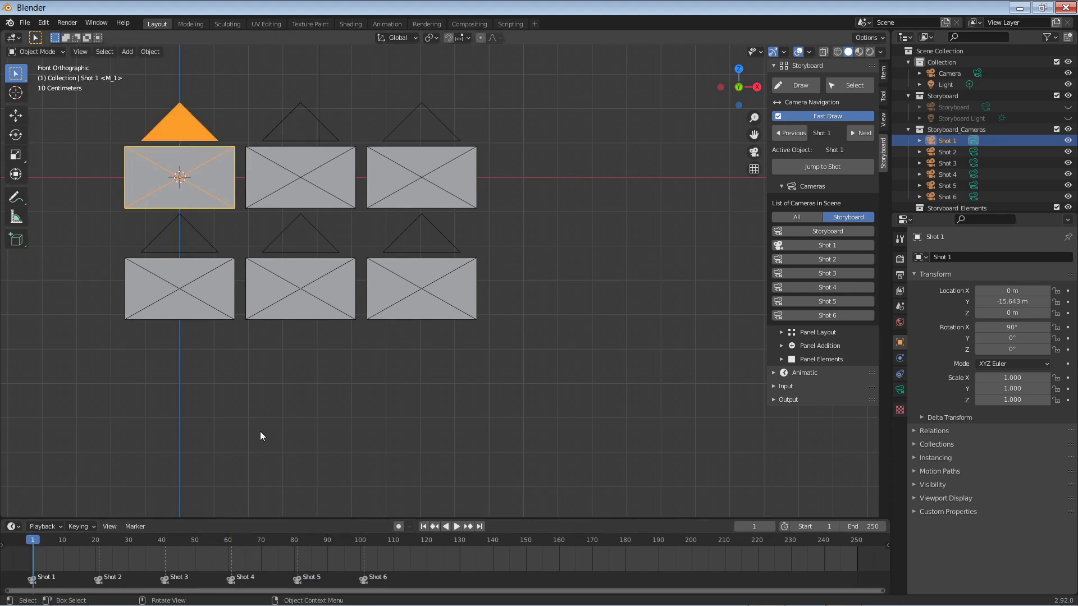
- Play the animatic again from the start and rewind to frame 1
{"action": "key", "text": "space"}
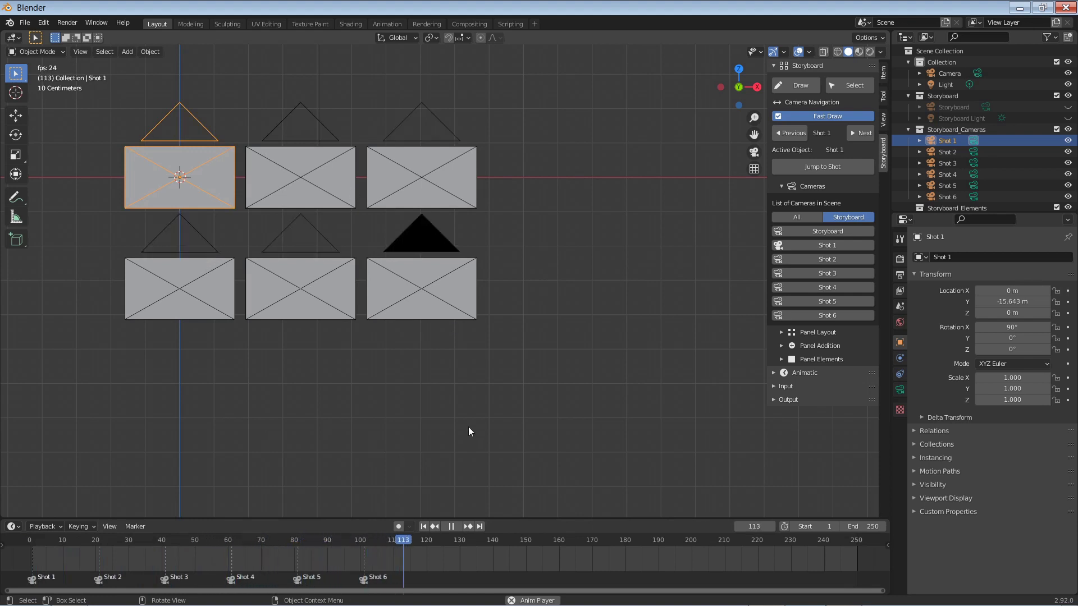
{"action": "key", "text": "space"}
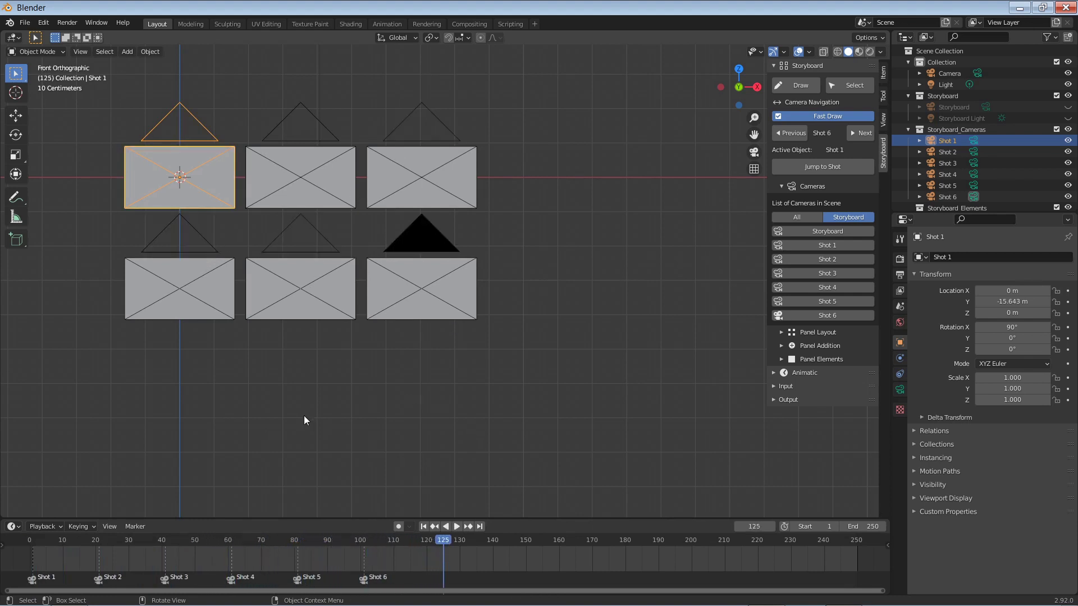
{"action": "left_click", "coordinate": [423, 526]}
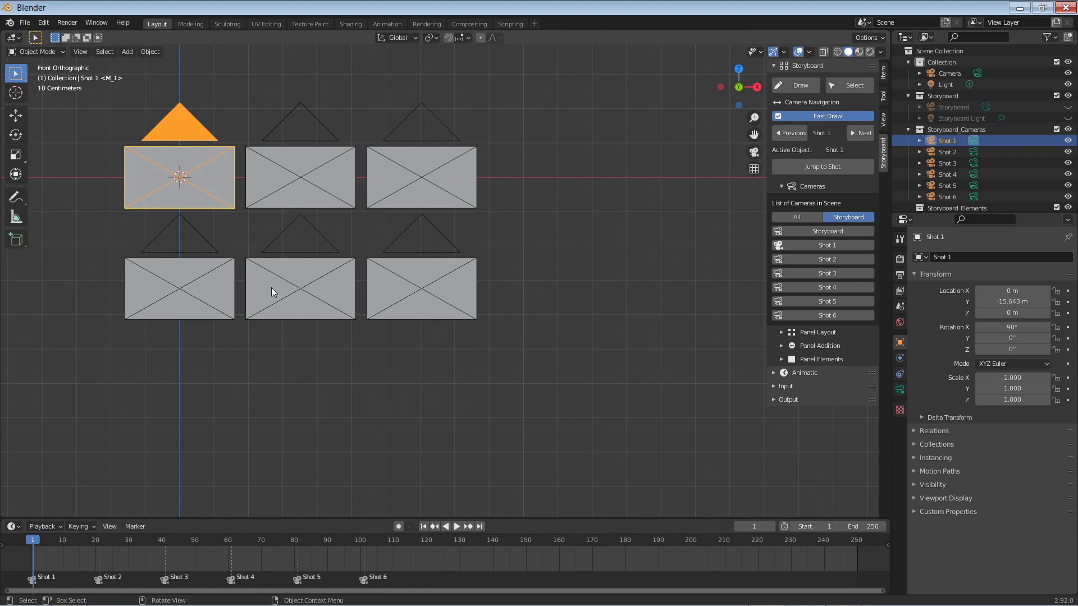
- Orbit out to see all shot cameras, then activate Shot 3, Shot 6 and finally Shot 1
{"action": "middle_click_drag", "start_coordinate": [225, 239], "coordinate": [286, 258]}
{"action": "scroll", "coordinate": [286, 257], "scroll_direction": "down", "scroll_amount": 4}
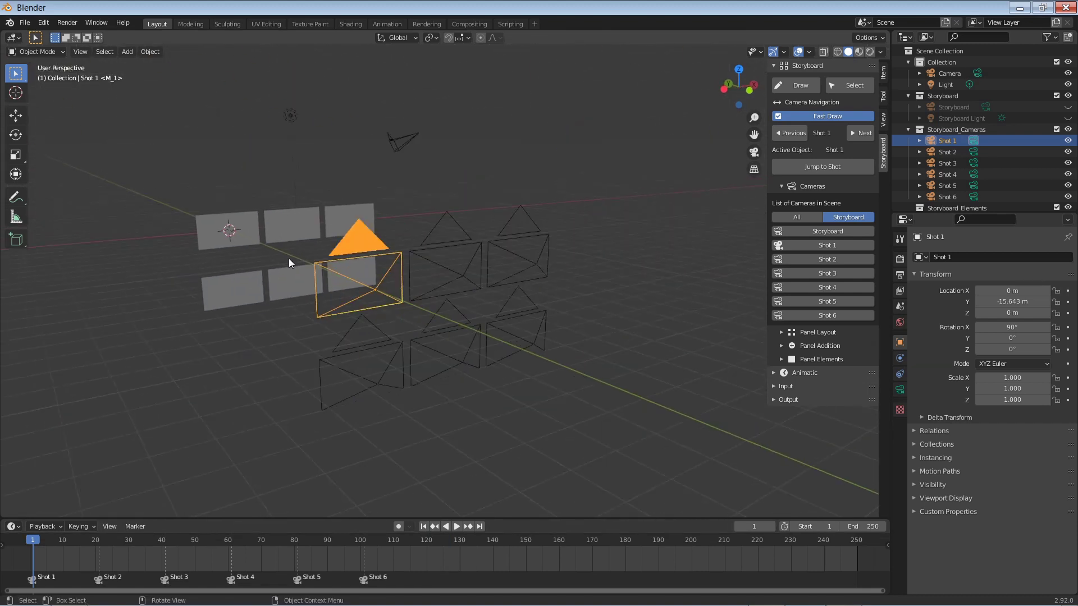
{"action": "middle_click_drag", "start_coordinate": [272, 311], "coordinate": [268, 241]}
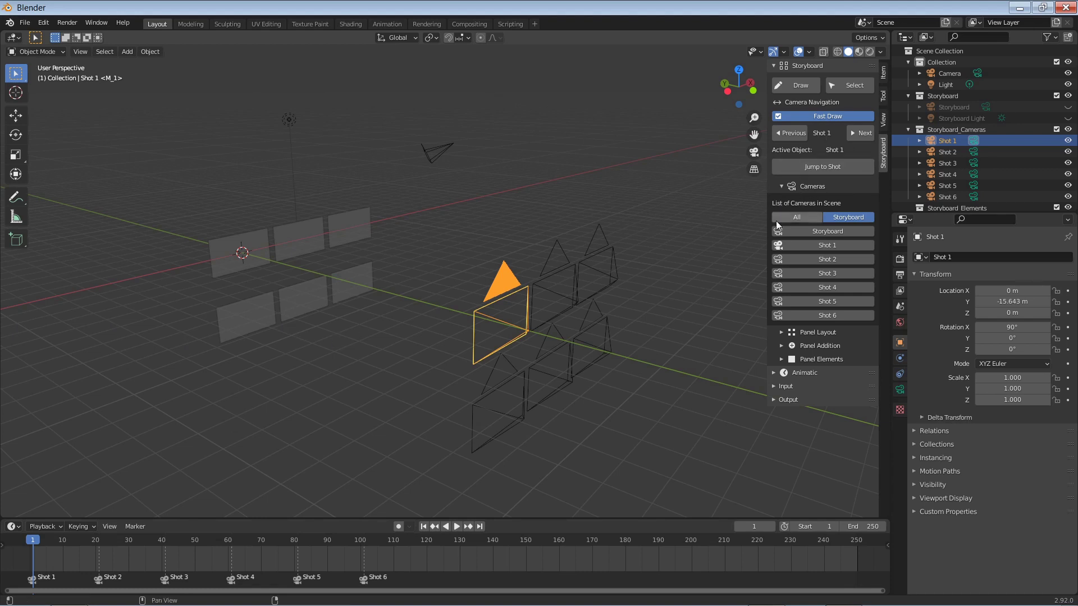
{"action": "left_click", "coordinate": [809, 273]}
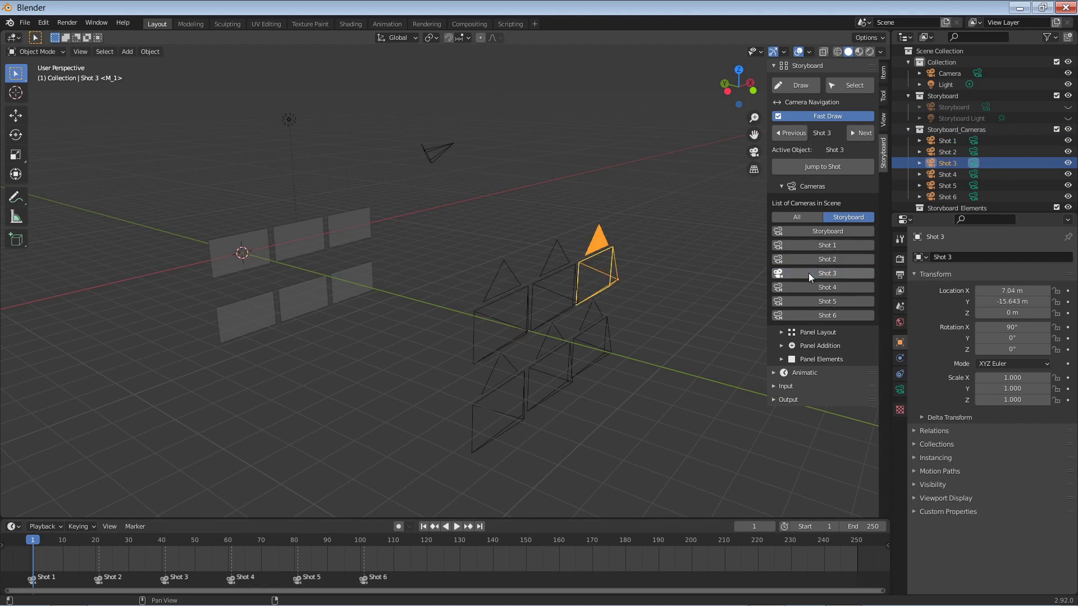
{"action": "left_click", "coordinate": [807, 312]}
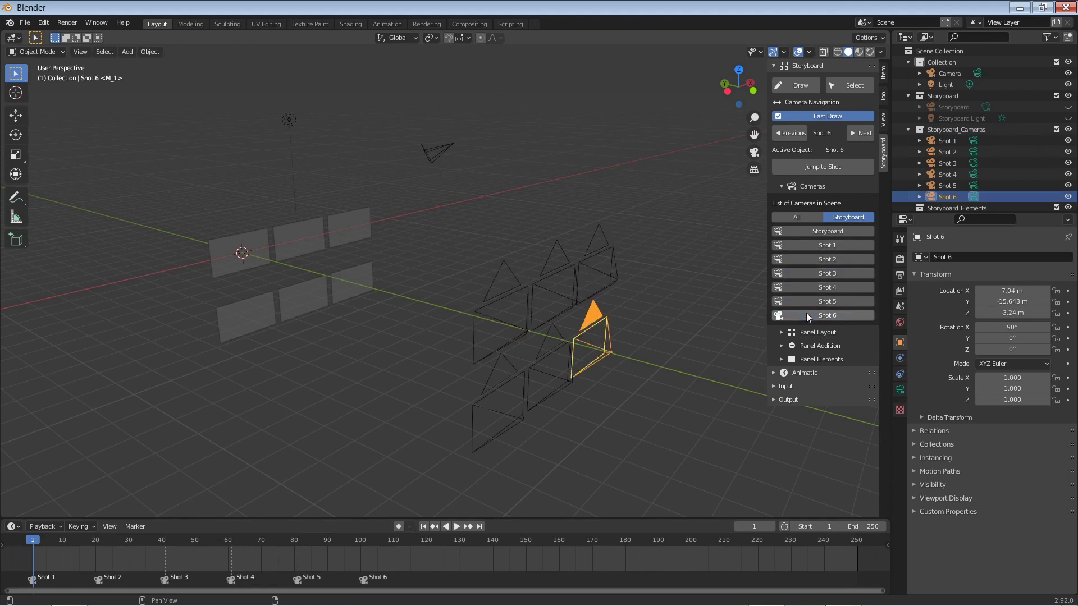
{"action": "left_click", "coordinate": [798, 247]}
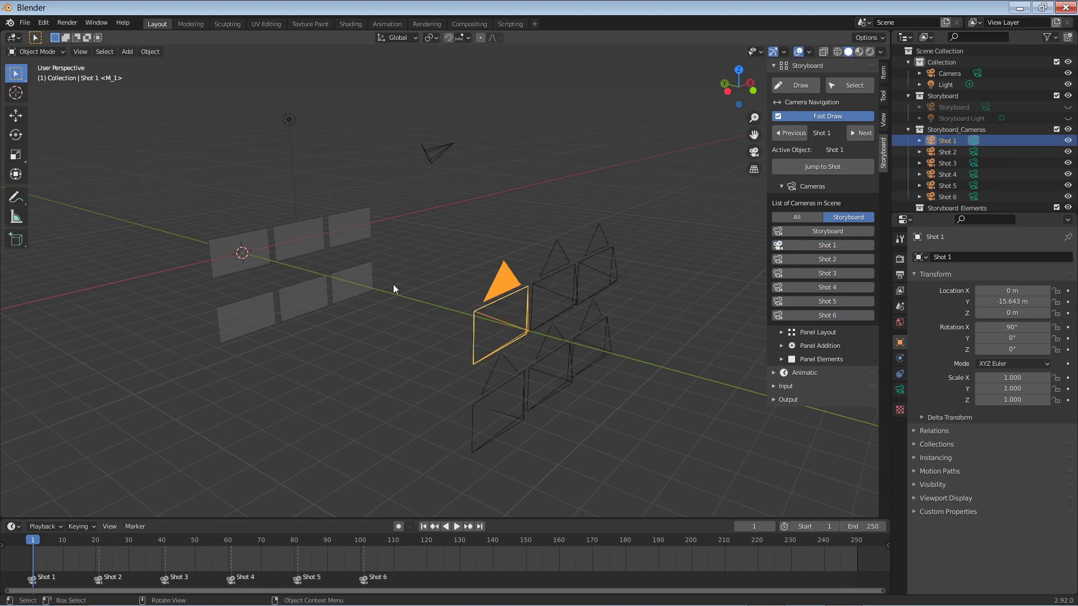
{"action": "left_click", "coordinate": [754, 152]}
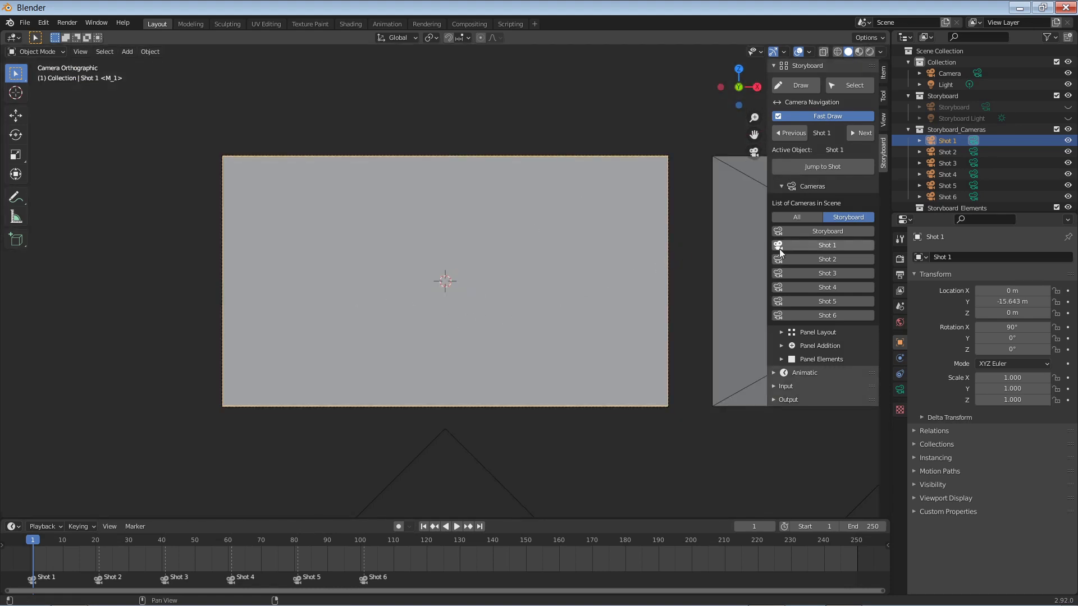
{"action": "left_click", "coordinate": [811, 259]}
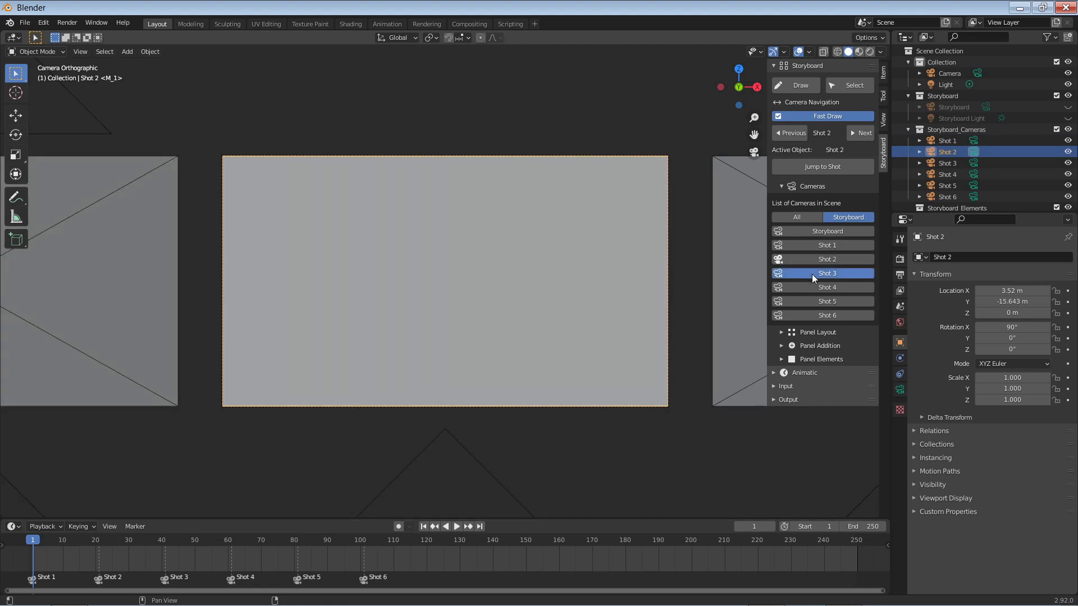
{"action": "left_click", "coordinate": [812, 274]}
{"action": "left_click", "coordinate": [815, 258]}
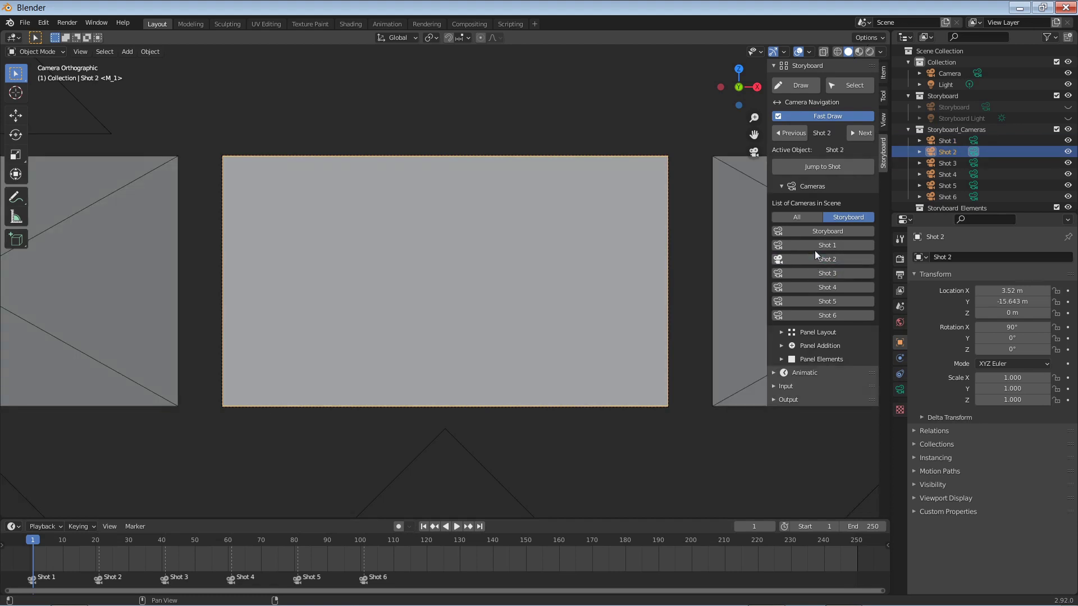
{"action": "left_click", "coordinate": [813, 245]}
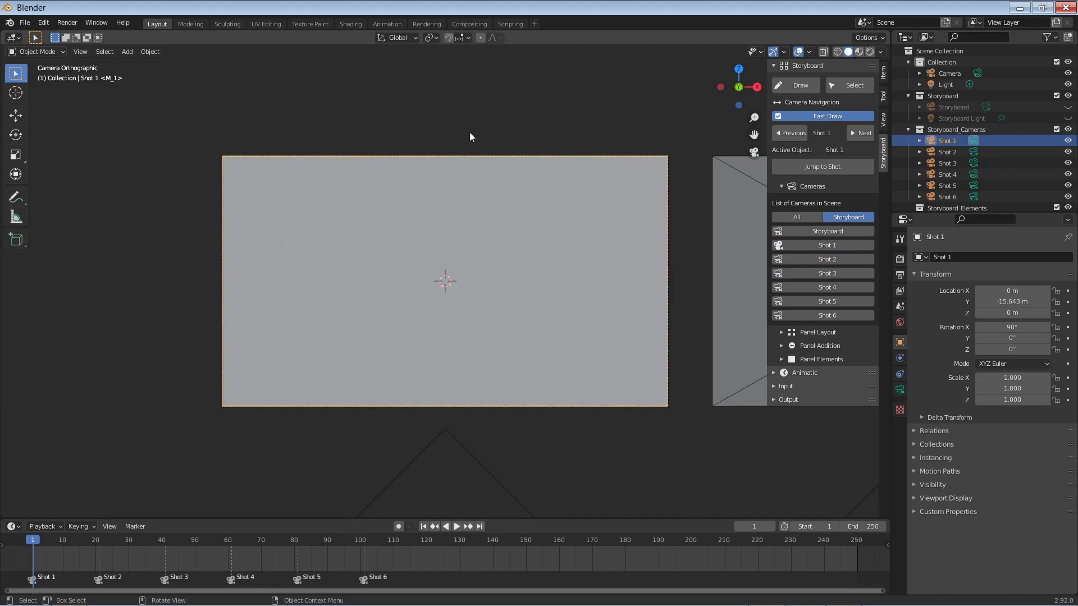
{"action": "scroll", "coordinate": [549, 292], "scroll_direction": "up", "scroll_amount": 3}
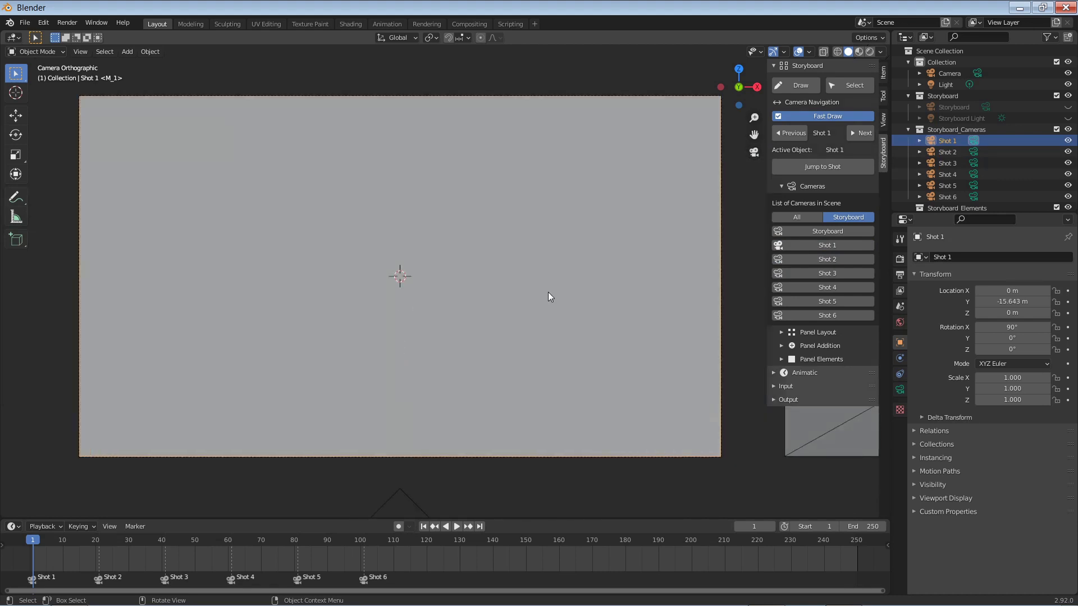
{"action": "scroll", "coordinate": [550, 291], "scroll_direction": "down", "scroll_amount": 5}
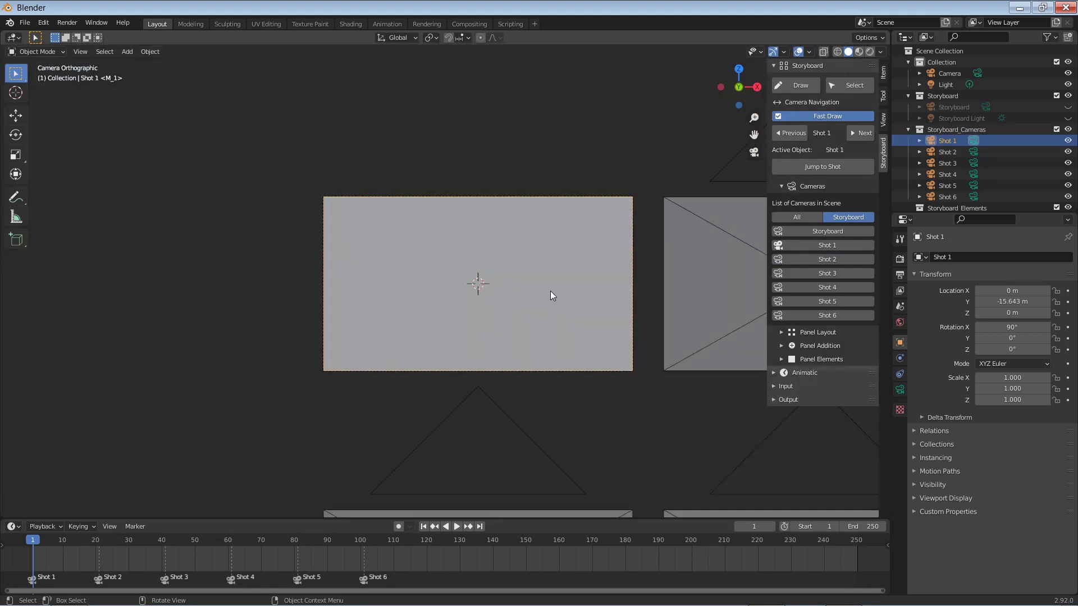
{"action": "scroll", "coordinate": [551, 291], "scroll_direction": "up", "scroll_amount": 4}
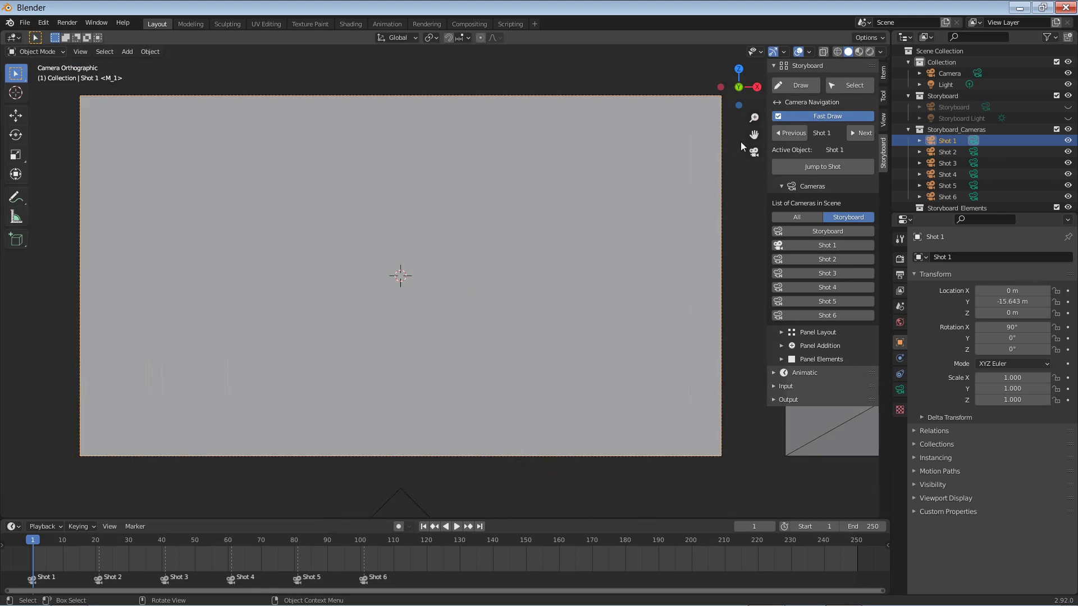
- Leave camera view, switch to the Front viewpoint, and zoom in on the six panels
{"action": "left_click", "coordinate": [758, 154]}
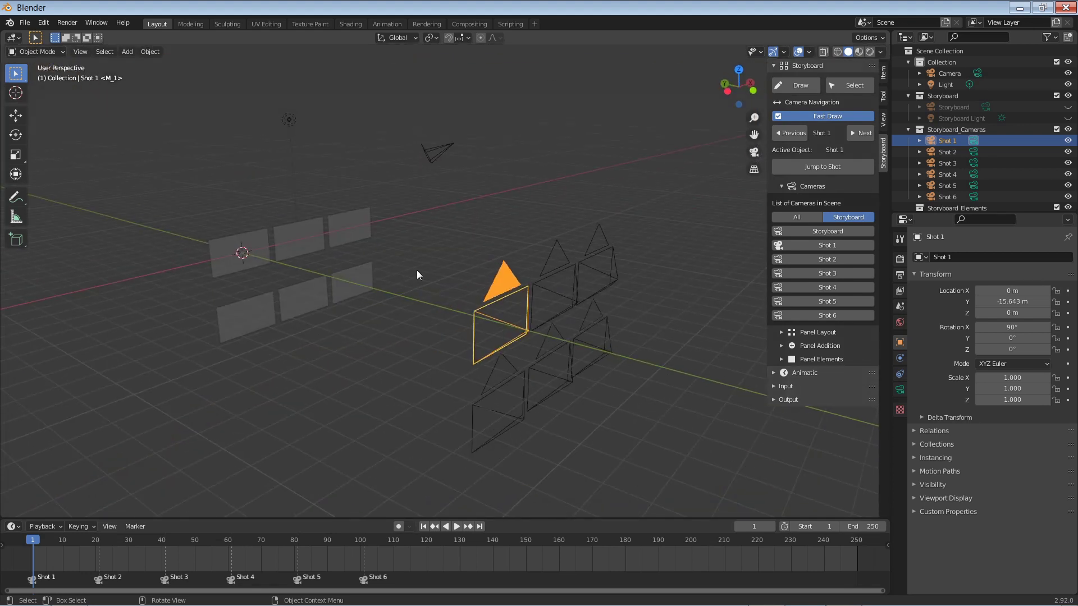
{"action": "left_click", "coordinate": [81, 52]}
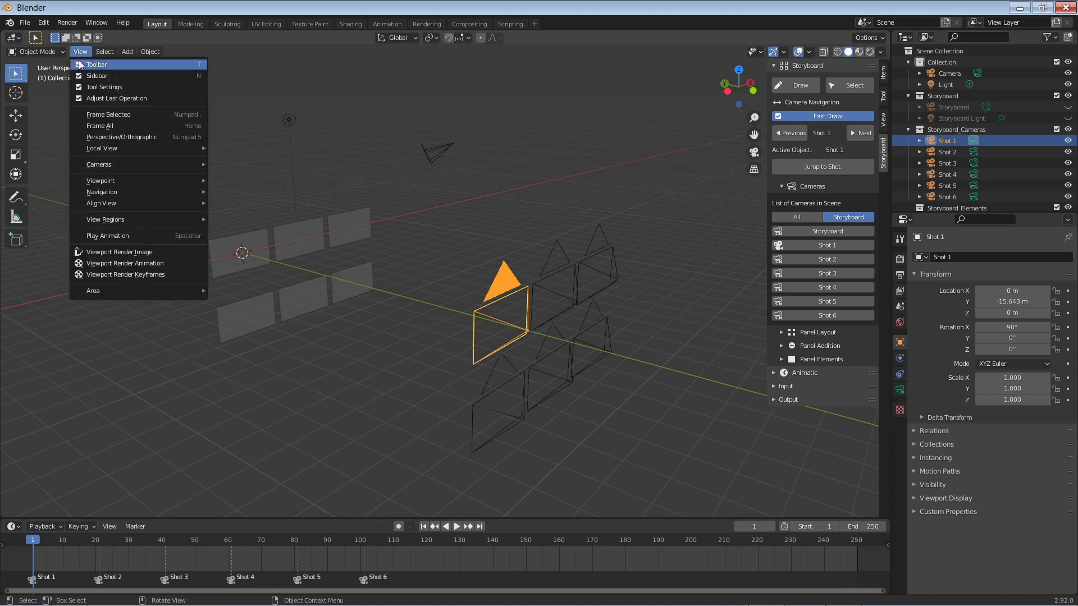
{"action": "mouse_move", "coordinate": [123, 166]}
{"action": "mouse_move", "coordinate": [178, 177]}
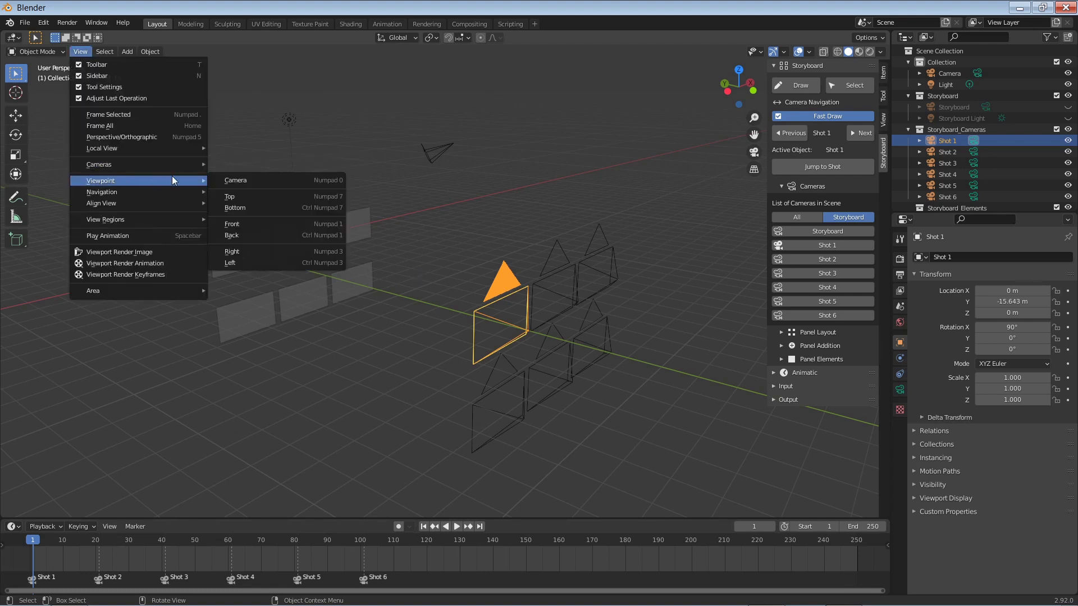
{"action": "left_click", "coordinate": [257, 223]}
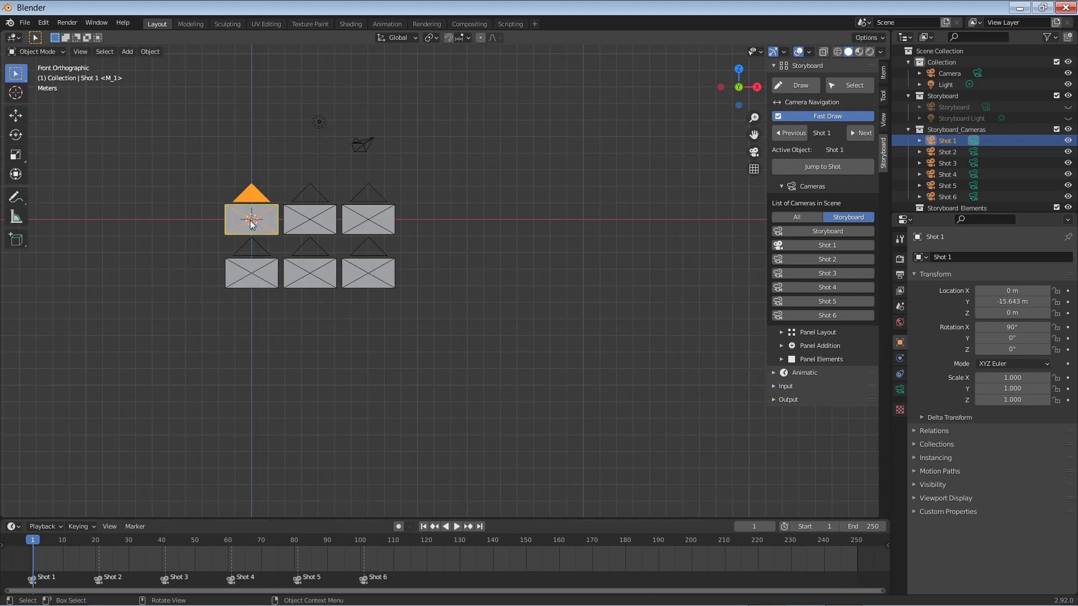
{"action": "scroll", "coordinate": [203, 178], "scroll_direction": "up", "scroll_amount": 2}
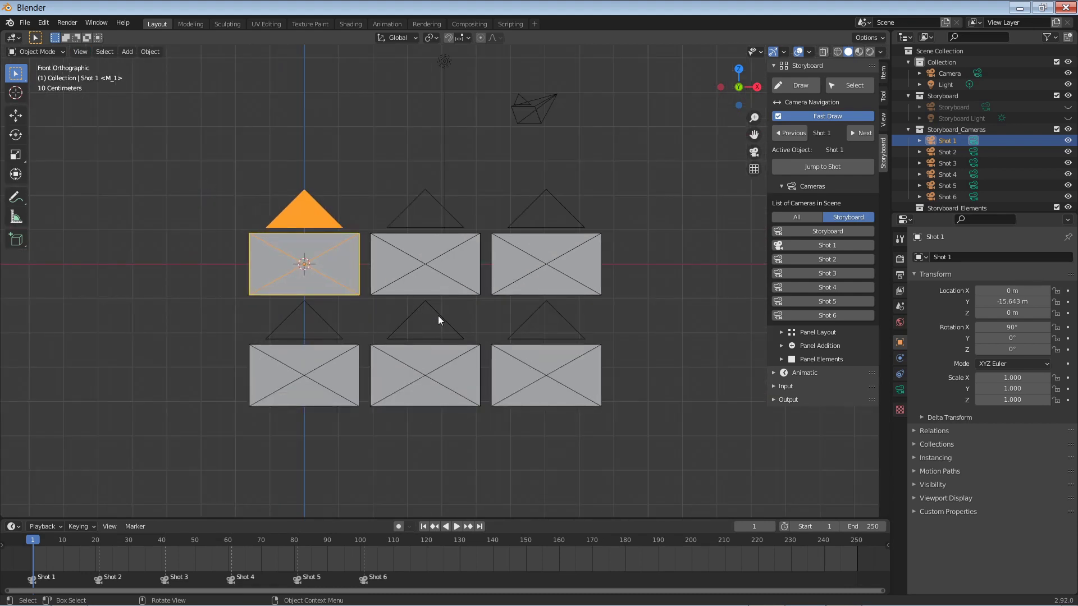
{"action": "scroll", "coordinate": [524, 325], "scroll_direction": "down", "scroll_amount": 1}
{"action": "scroll", "coordinate": [596, 337], "scroll_direction": "up", "scroll_amount": 2}
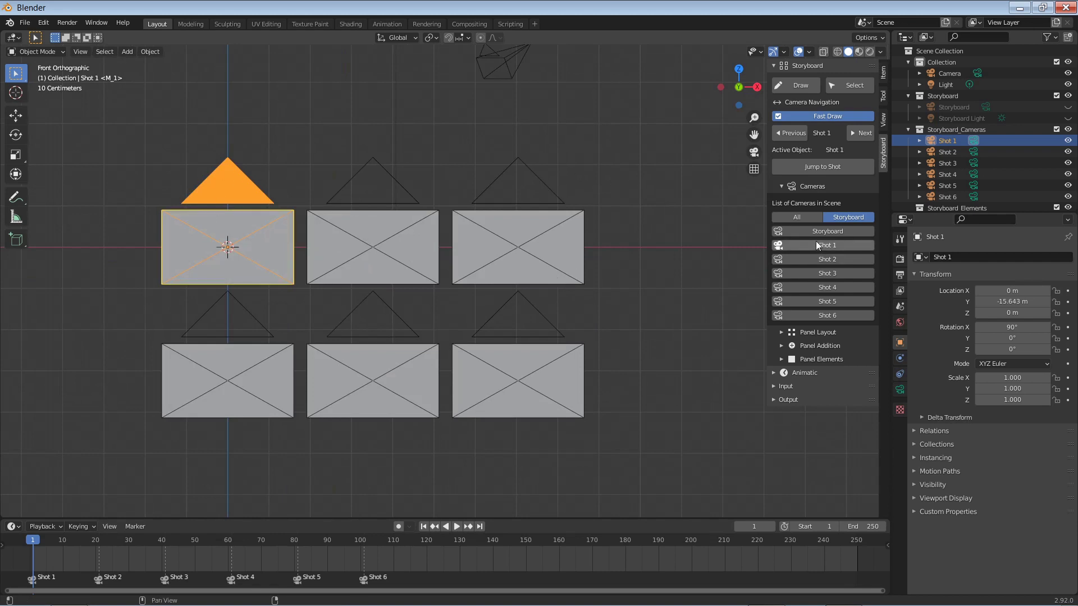
- Look through the Shot 1 camera, briefly switching to the Storyboard camera and back
{"action": "left_click", "coordinate": [754, 152]}
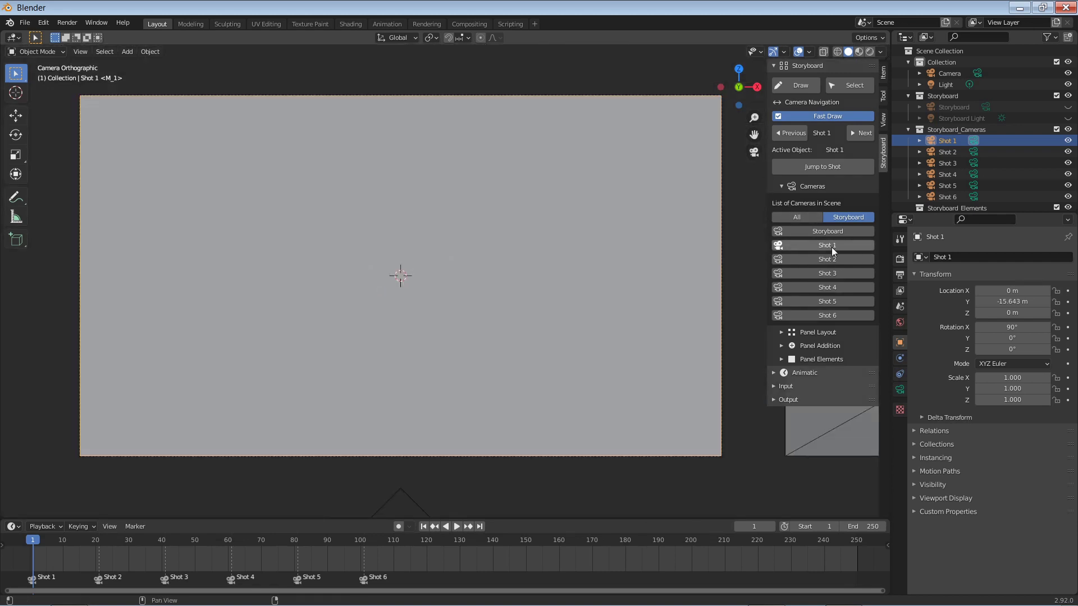
{"action": "left_click", "coordinate": [828, 231]}
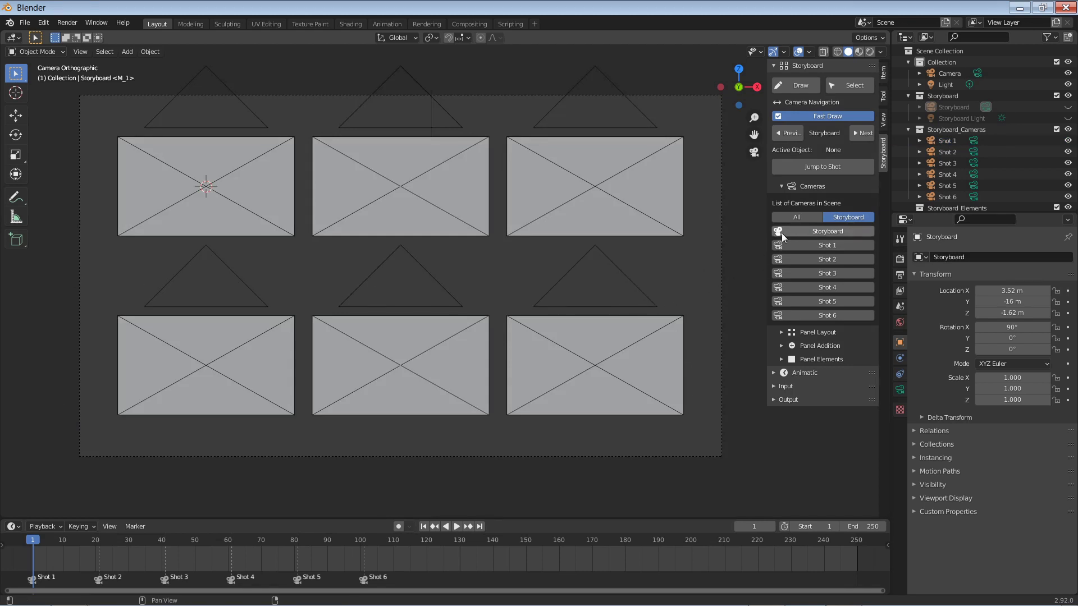
{"action": "left_click", "coordinate": [798, 246]}
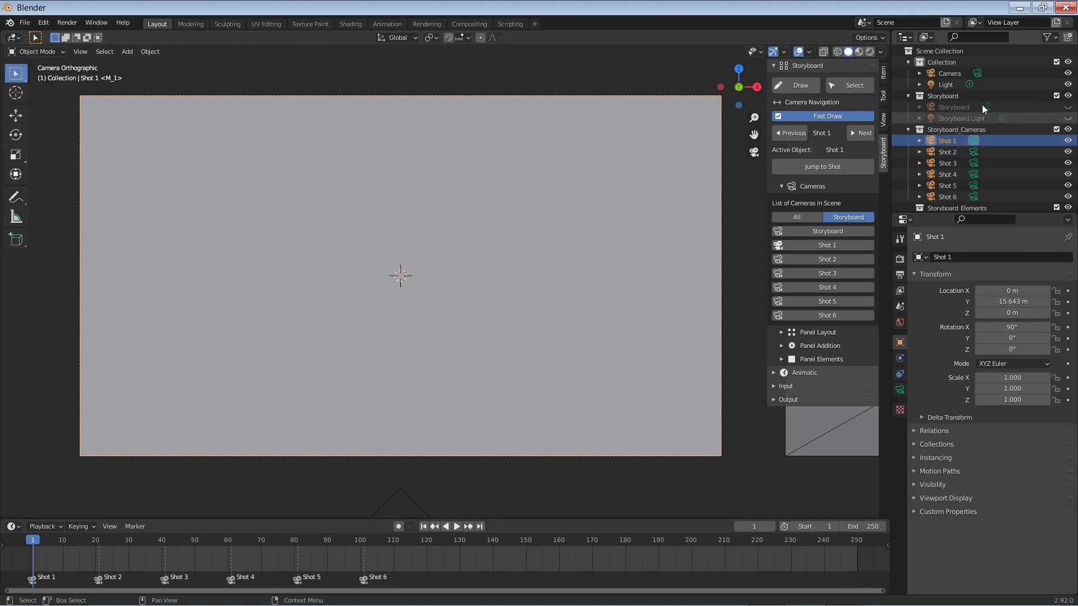
- Show Shot 1's lens settings (orthographic, scale 3.200), reselecting it in the Outliner
{"action": "scroll", "coordinate": [1003, 101], "scroll_direction": "down", "scroll_amount": 1}
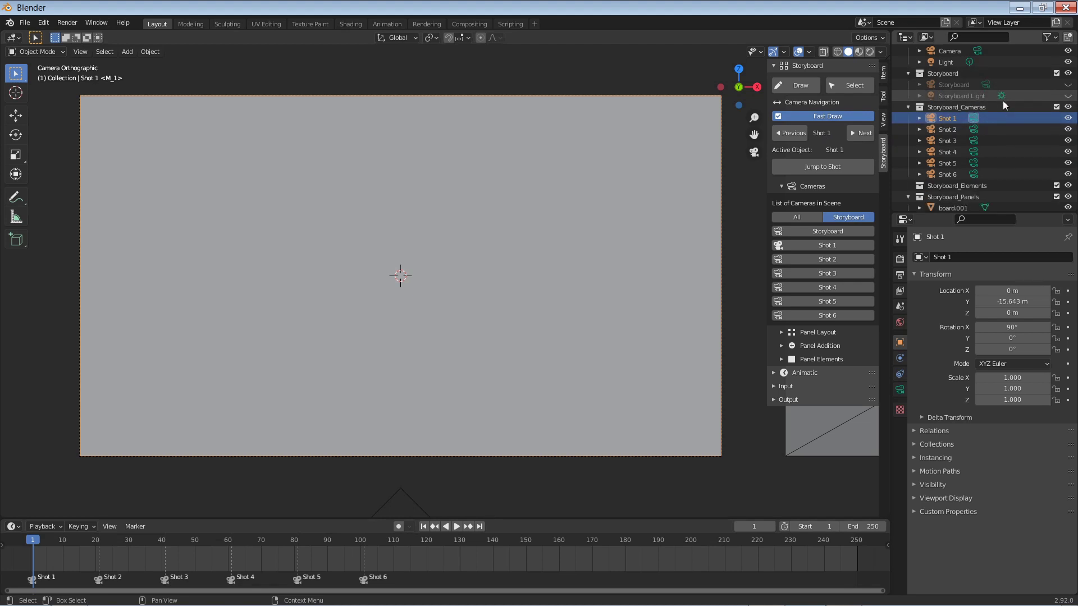
{"action": "left_click", "coordinate": [974, 125]}
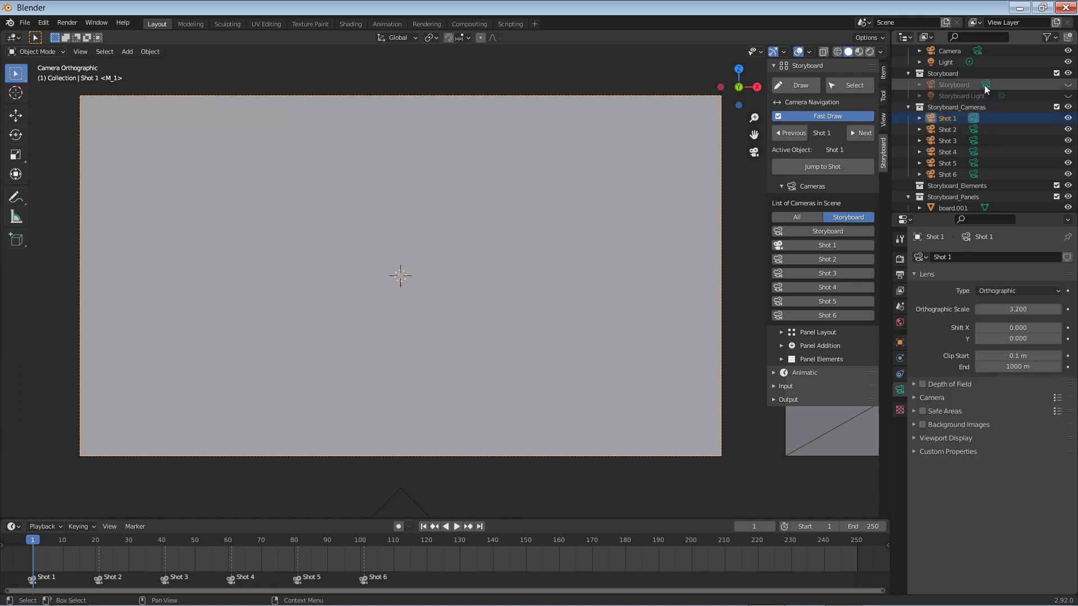
{"action": "left_click", "coordinate": [986, 83]}
{"action": "left_click", "coordinate": [975, 118]}
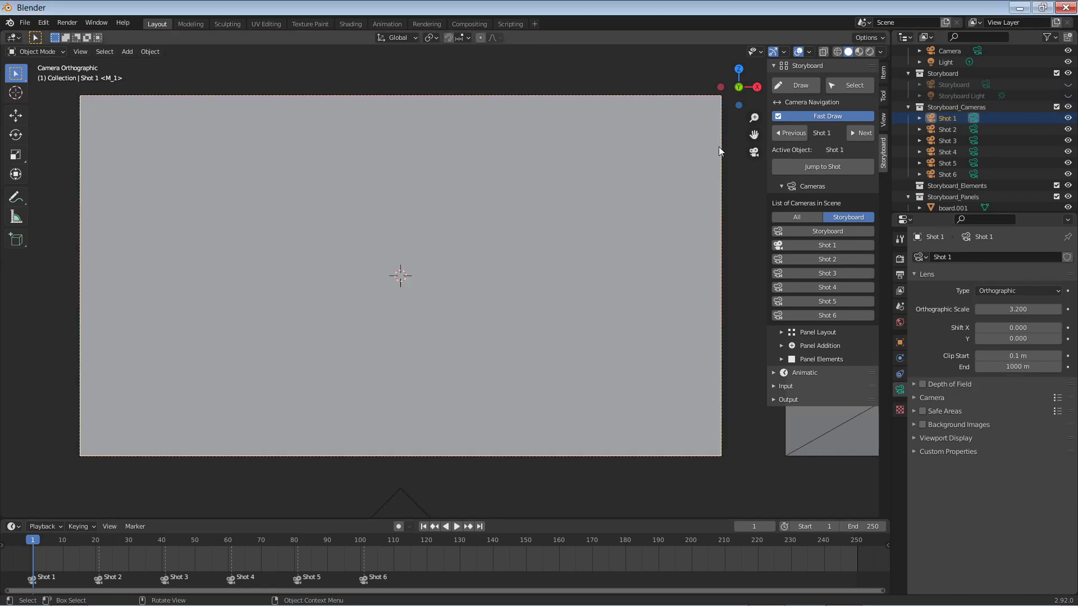
- Create Shot 1 GPencil for drawing, checking its materials and Character/Background clean and rough layers
{"action": "left_click", "coordinate": [794, 89]}
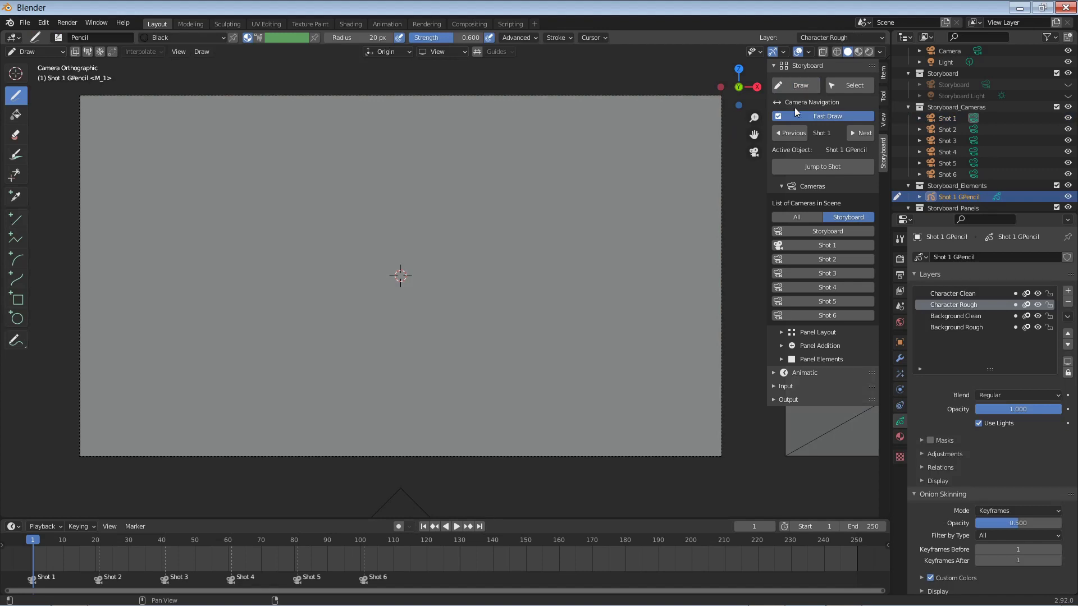
{"action": "scroll", "coordinate": [1012, 153], "scroll_direction": "down", "scroll_amount": 4}
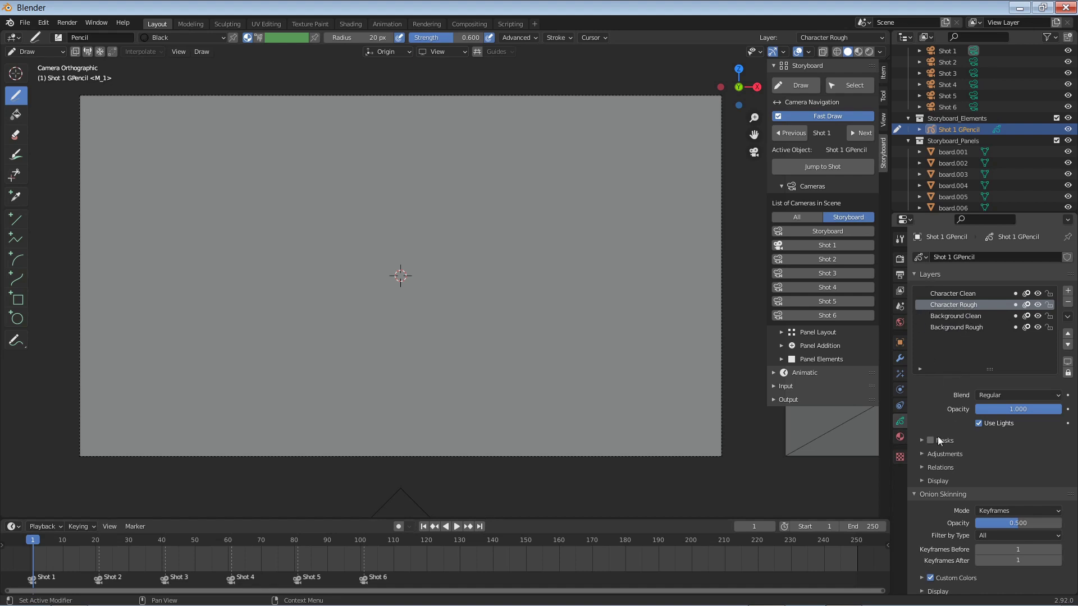
{"action": "left_click", "coordinate": [899, 438]}
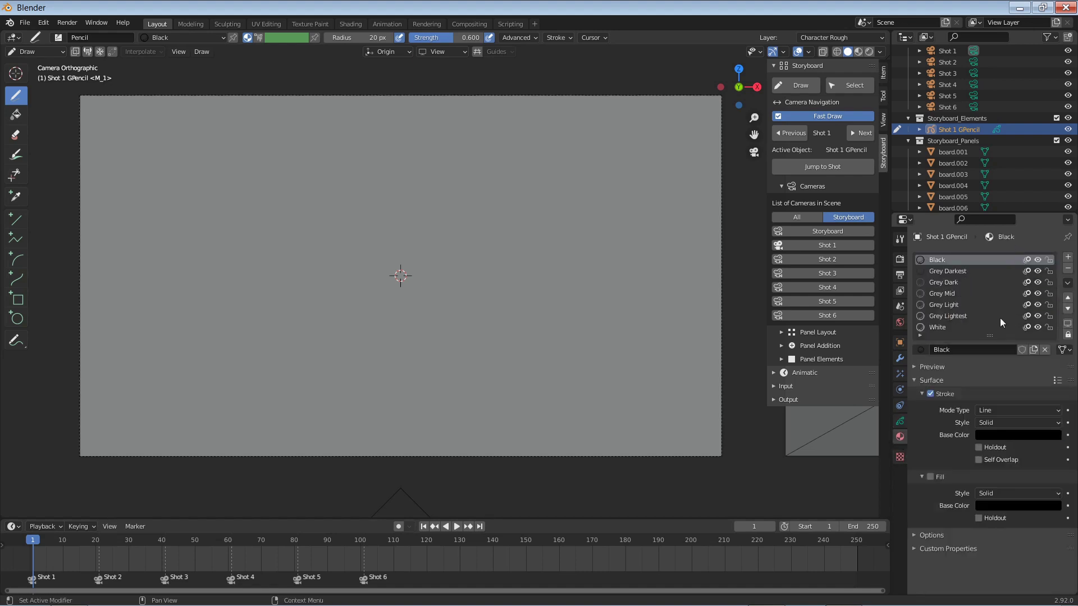
{"action": "left_click", "coordinate": [900, 421]}
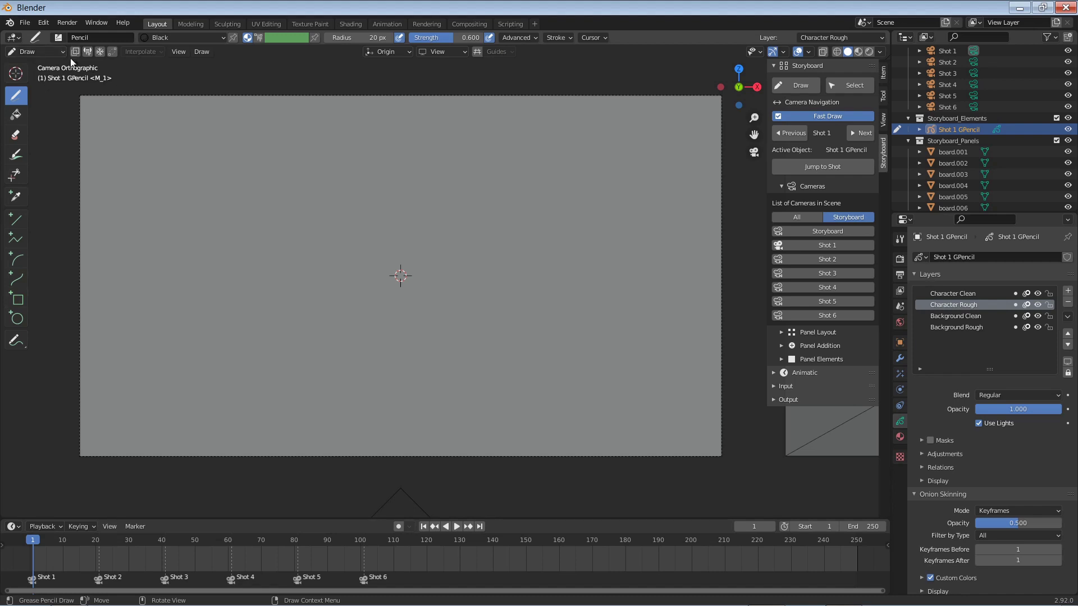
- Switch to the pen brush and draw a vertical stroke on the Shot 1 panel
{"action": "left_click", "coordinate": [59, 37]}
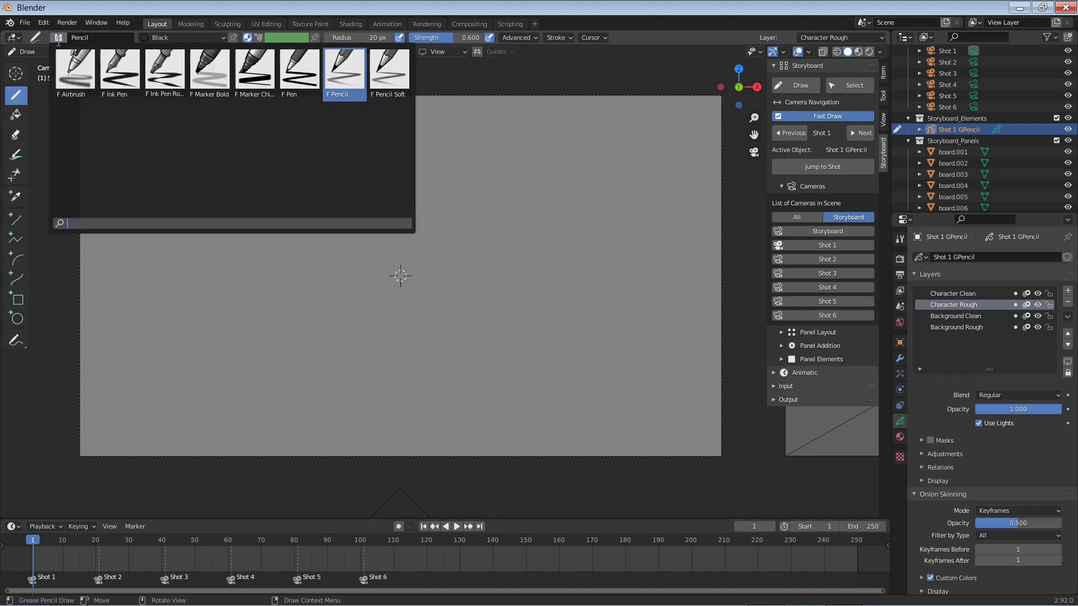
{"action": "left_click", "coordinate": [287, 71]}
{"action": "left_click_drag", "start_coordinate": [114, 126], "coordinate": [111, 175]}
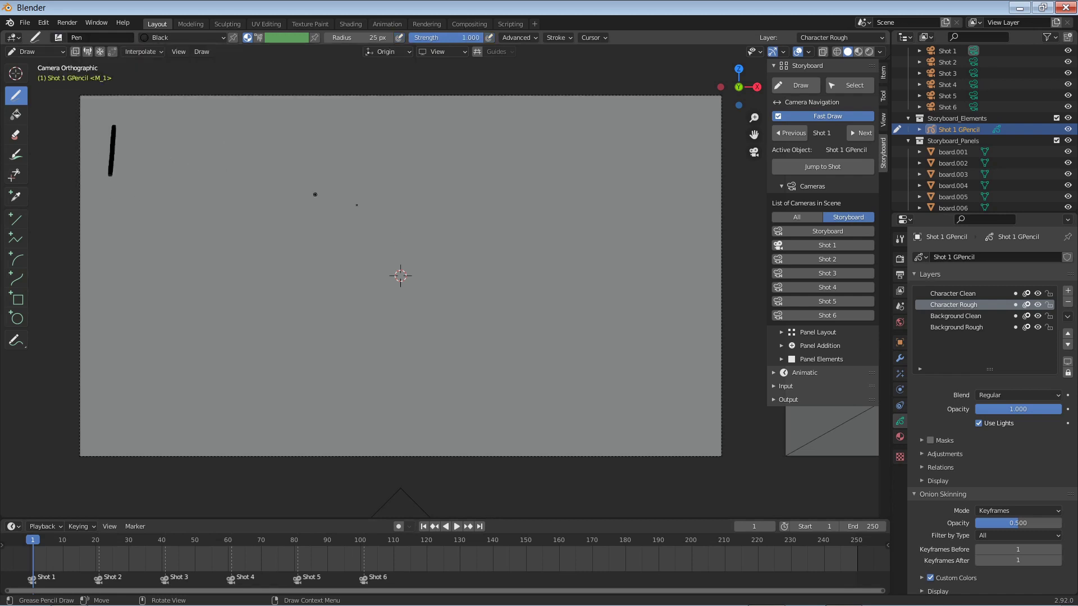
- Move to Shot 2, draw a large 2 in its top-left, then check Previous and Next
{"action": "left_click", "coordinate": [860, 134]}
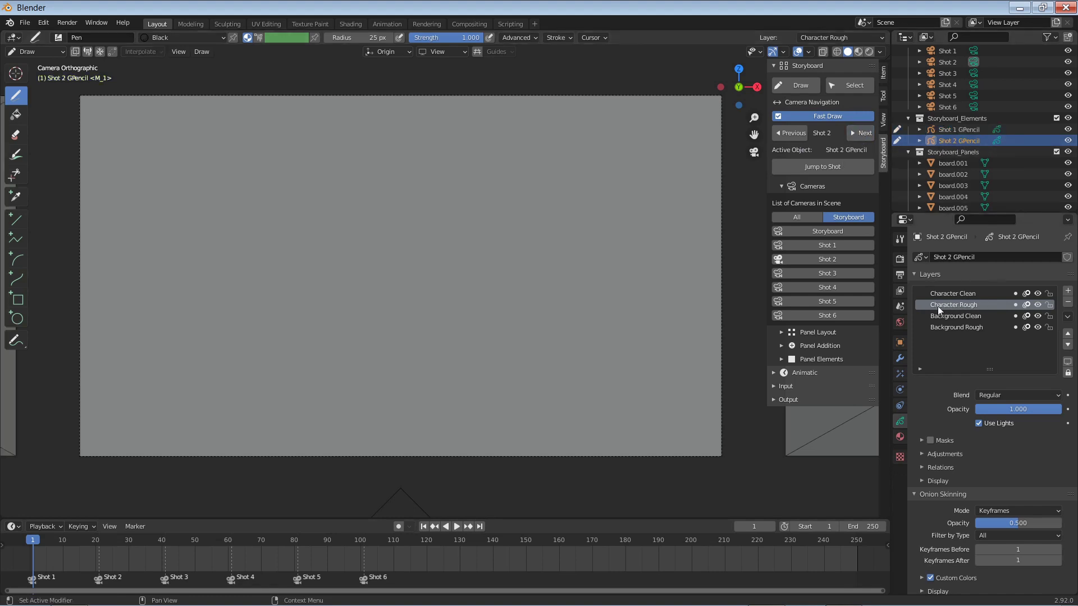
{"action": "mouse_move", "coordinate": [101, 117]}
{"action": "left_mouse_down"}
{"action": "mouse_move", "coordinate": [141, 116]}
{"action": "mouse_move", "coordinate": [172, 154]}
{"action": "mouse_move", "coordinate": [154, 182]}
{"action": "mouse_move", "coordinate": [196, 187]}
{"action": "left_mouse_up"}
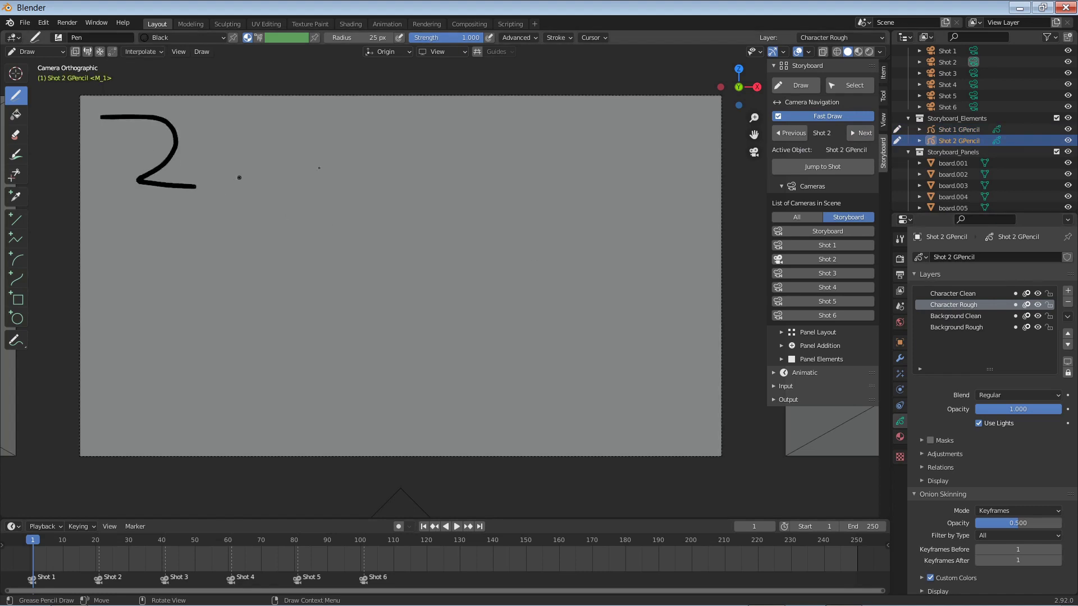
{"action": "left_click", "coordinate": [792, 133]}
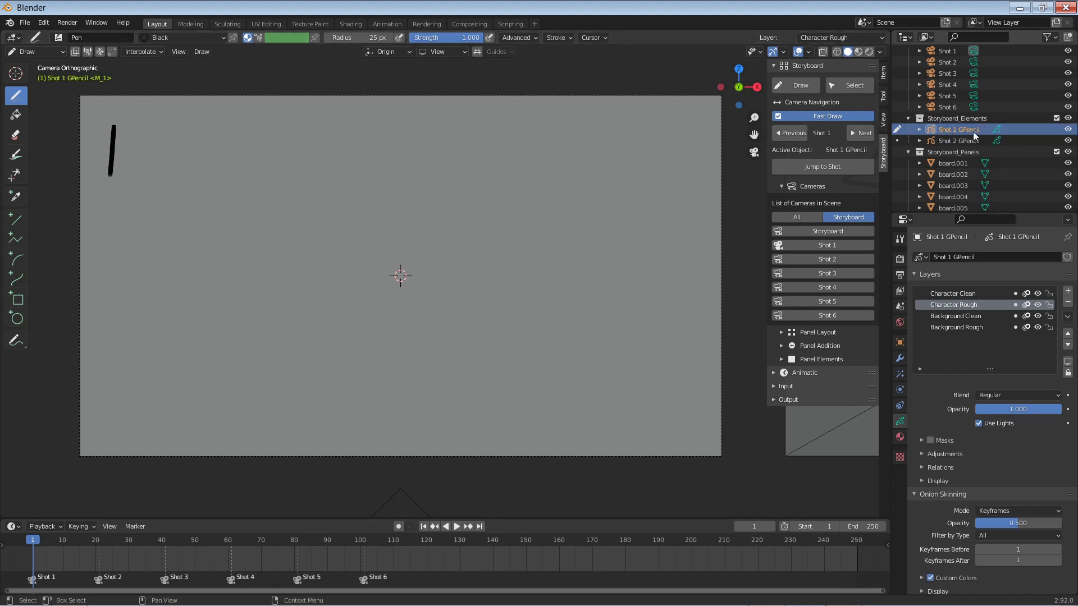
{"action": "left_click", "coordinate": [859, 133]}
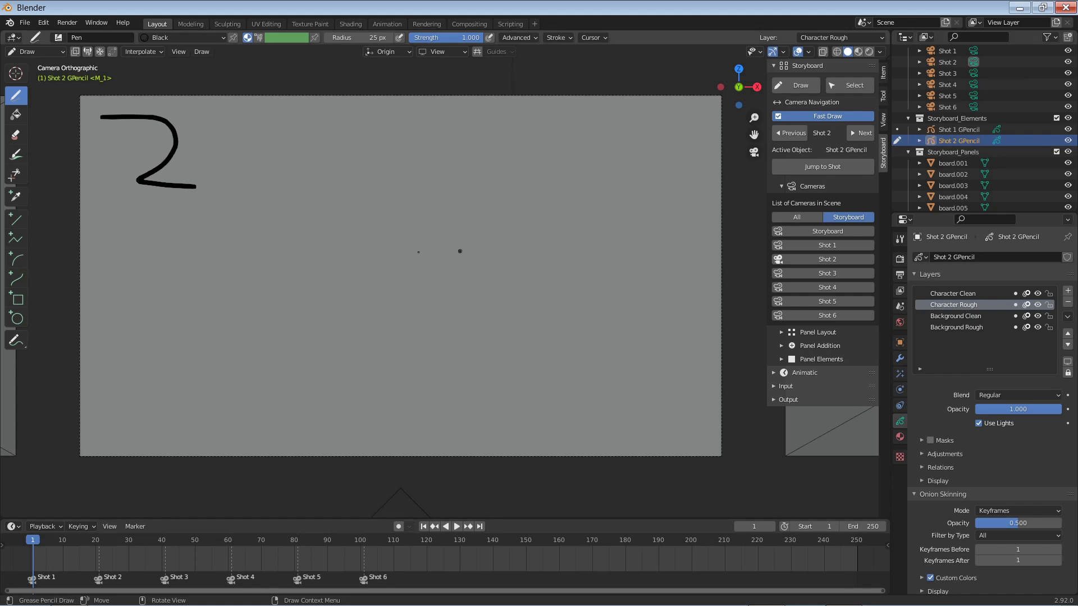
- Move the hand-drawn 2 toward the centre of the Shot 2 frame, checking against Shot 1
{"action": "left_click", "coordinate": [849, 85]}
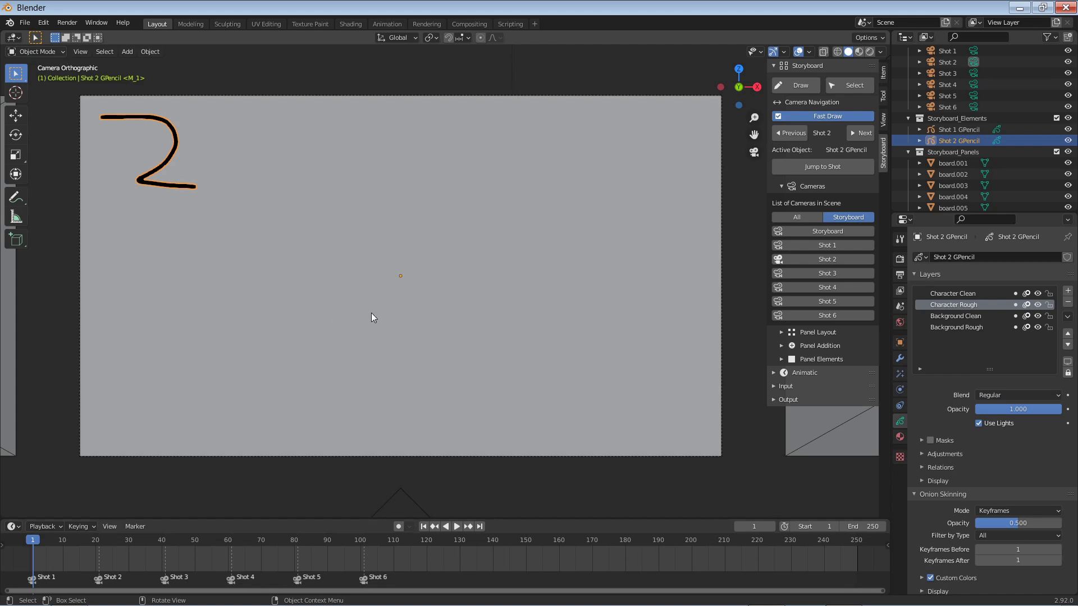
{"action": "key", "text": "g"}
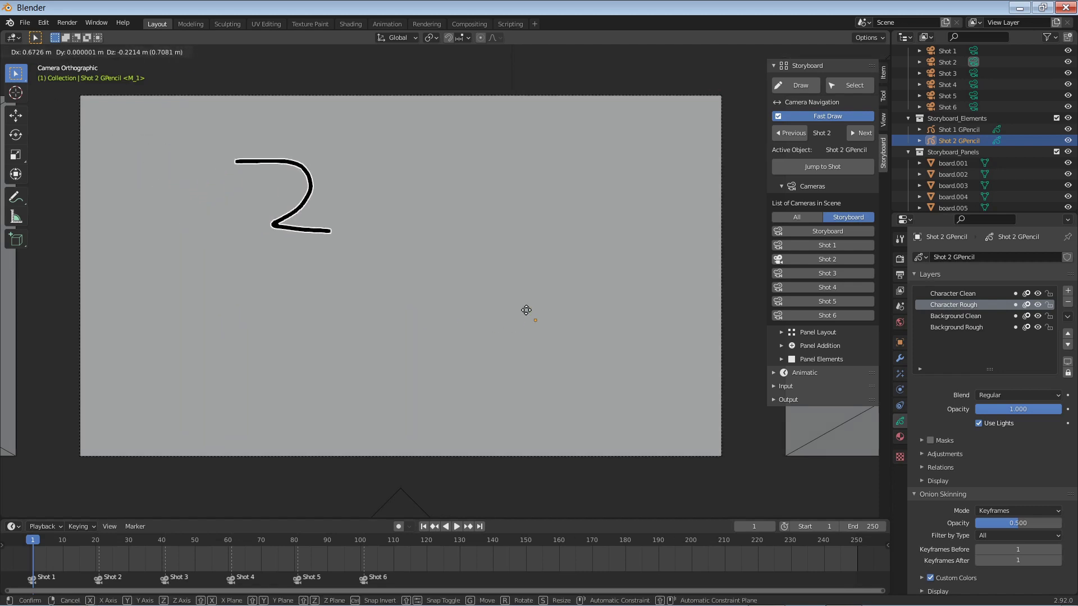
{"action": "left_click", "coordinate": [618, 374]}
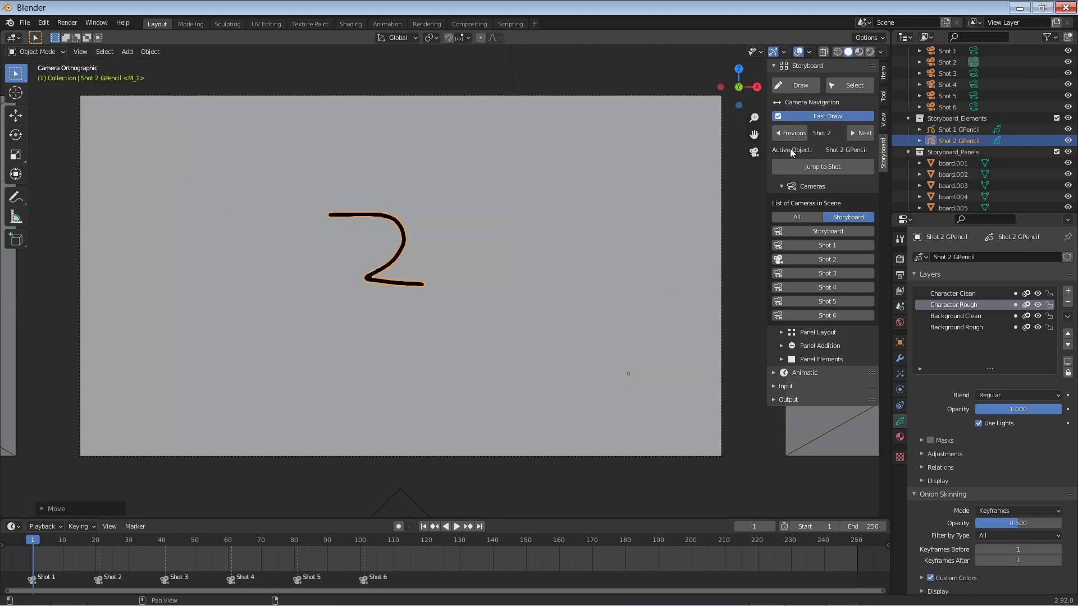
{"action": "left_click", "coordinate": [793, 132]}
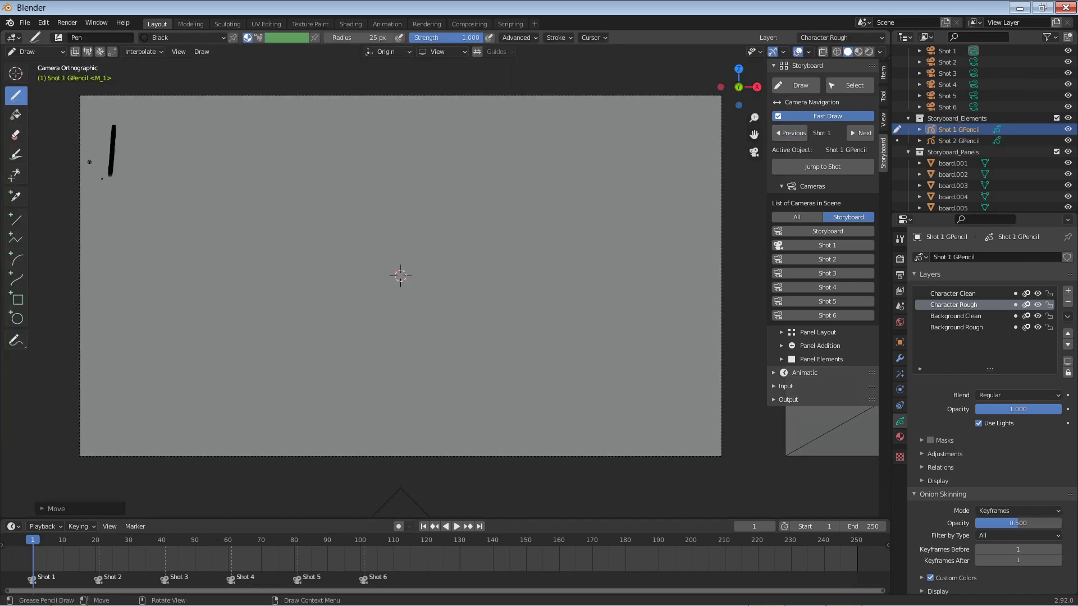
{"action": "left_click", "coordinate": [858, 134]}
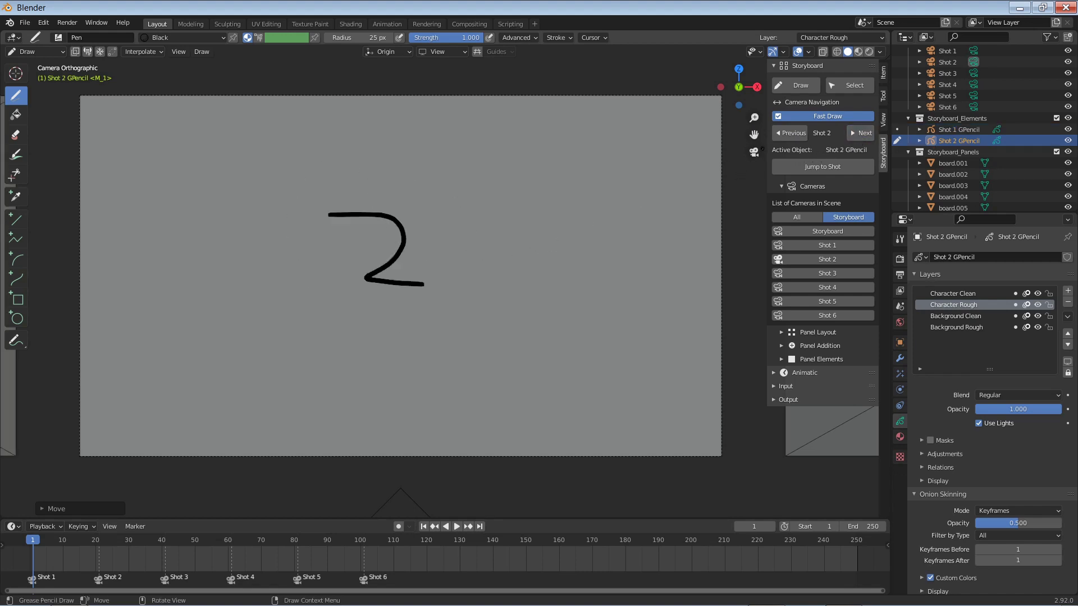
- Leave camera view, switch off viewport Overlays, and return to Shot 2's camera with Numpad 0
{"action": "left_click", "coordinate": [754, 153]}
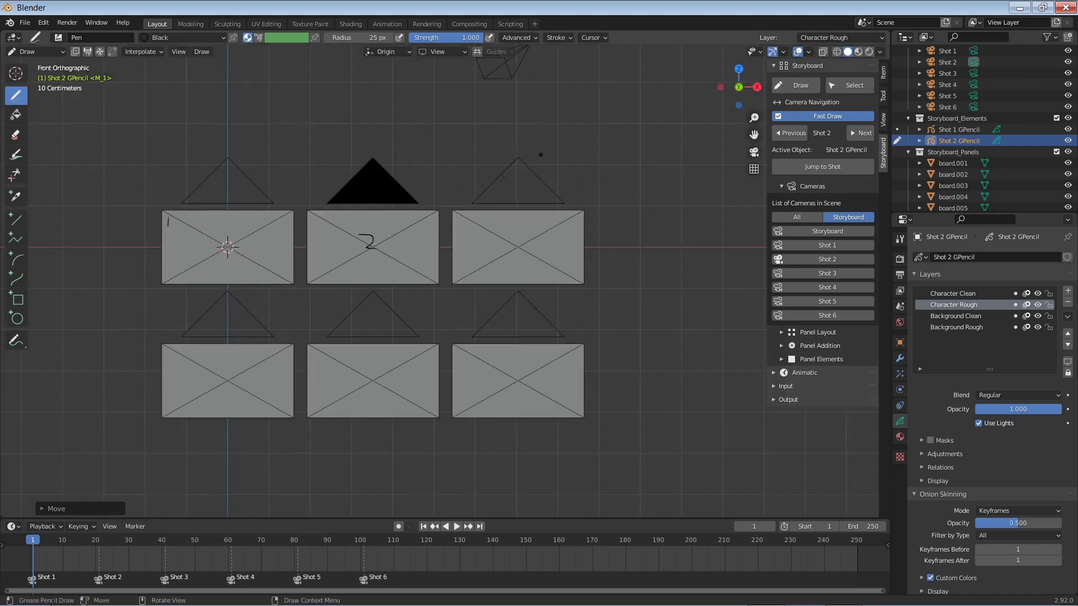
{"action": "left_click", "coordinate": [798, 52]}
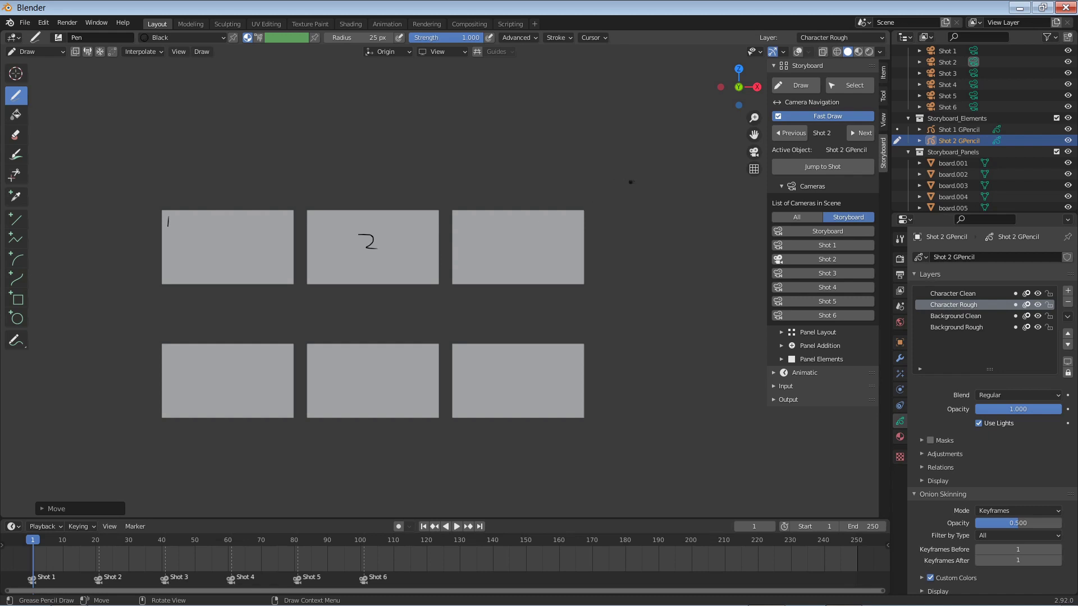
{"action": "key", "text": "KP_0"}
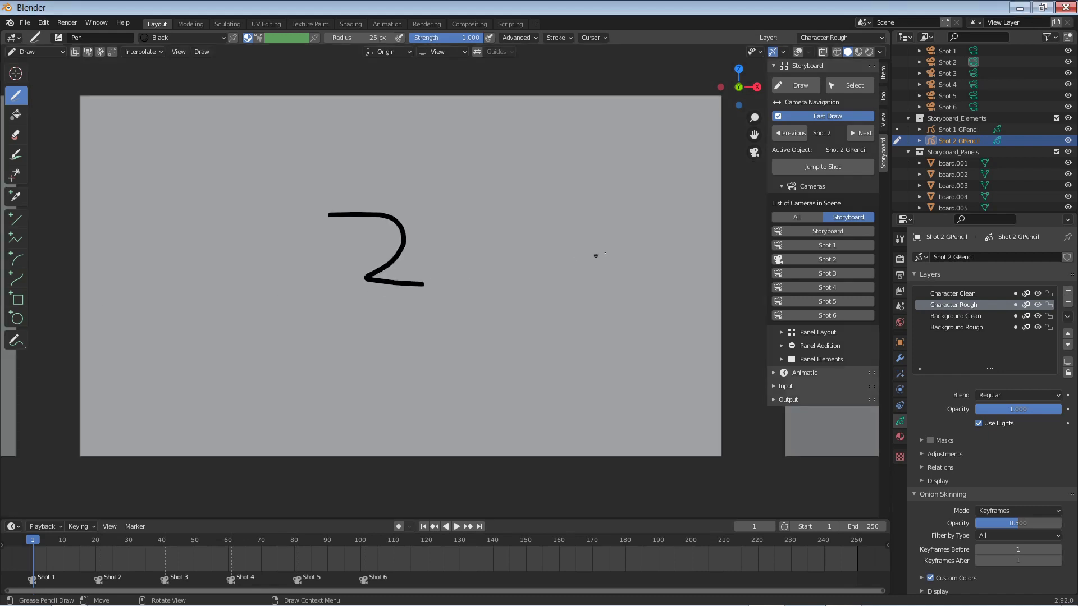
- Select the bottom-right panel, jump to Shot 6, and look through its camera
{"action": "left_click", "coordinate": [841, 83]}
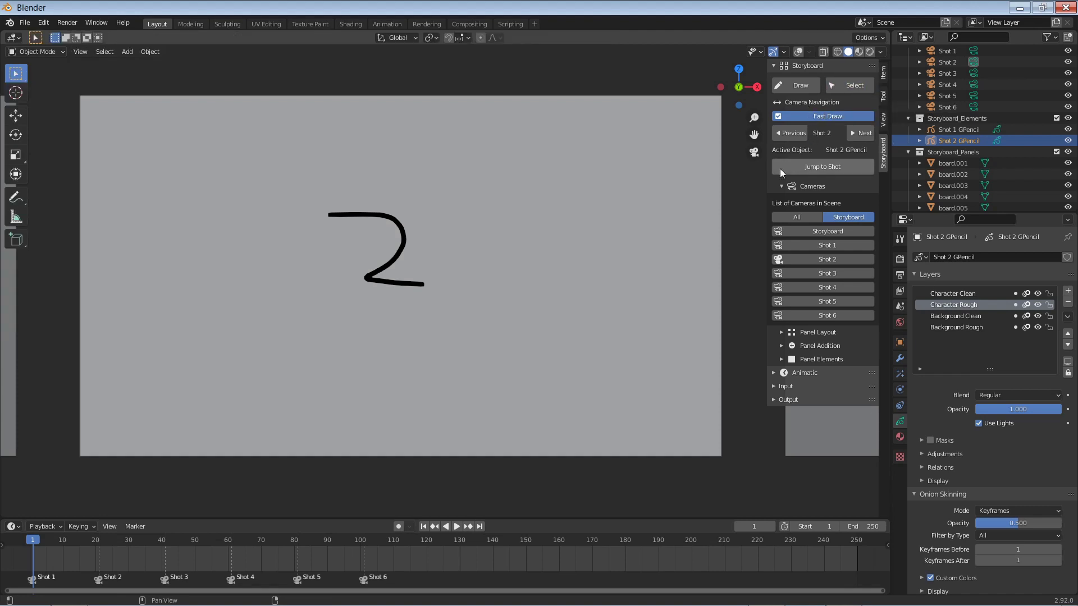
{"action": "left_click", "coordinate": [755, 152]}
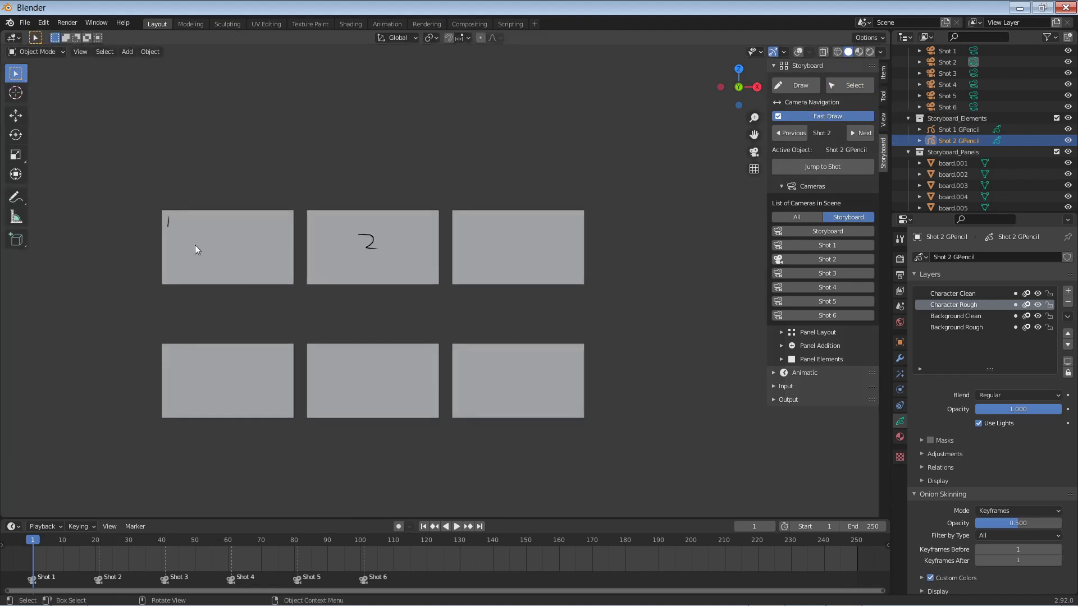
{"action": "left_click", "coordinate": [506, 332]}
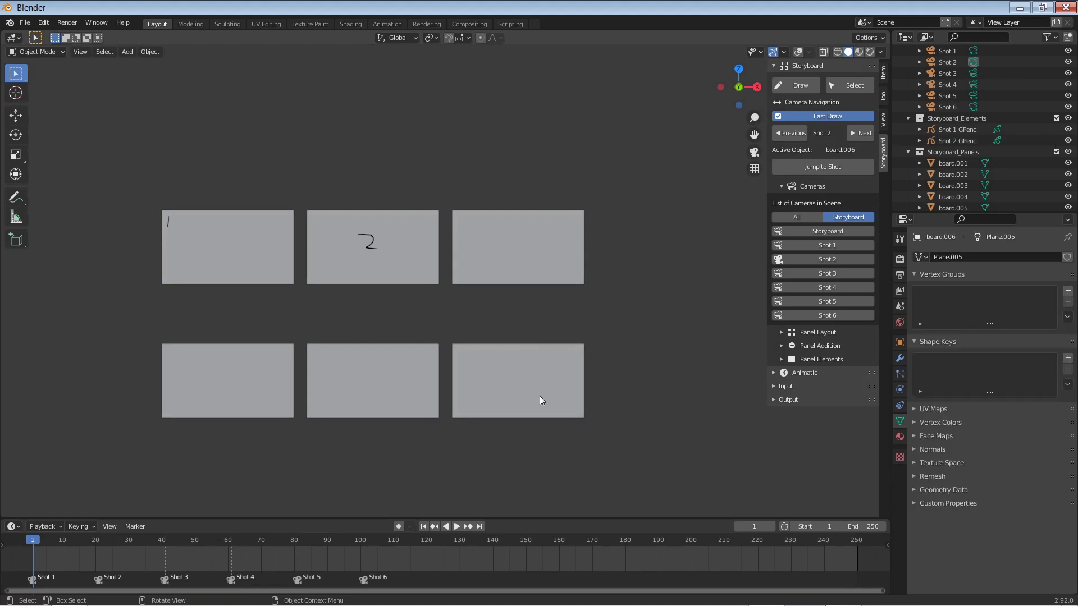
{"action": "left_click", "coordinate": [833, 168]}
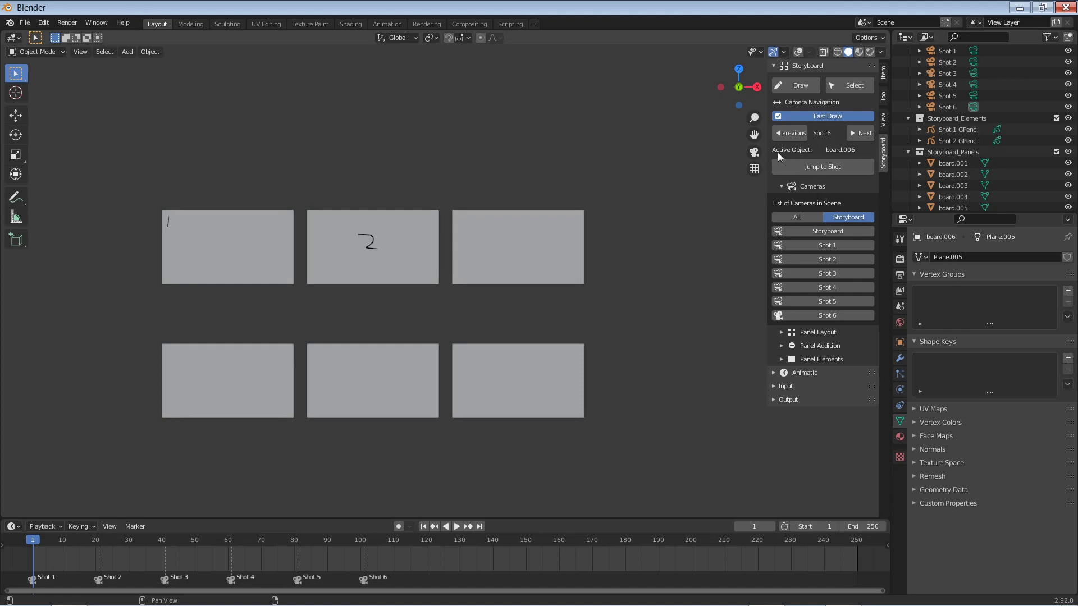
{"action": "left_click", "coordinate": [754, 152]}
{"action": "left_click", "coordinate": [754, 152]}
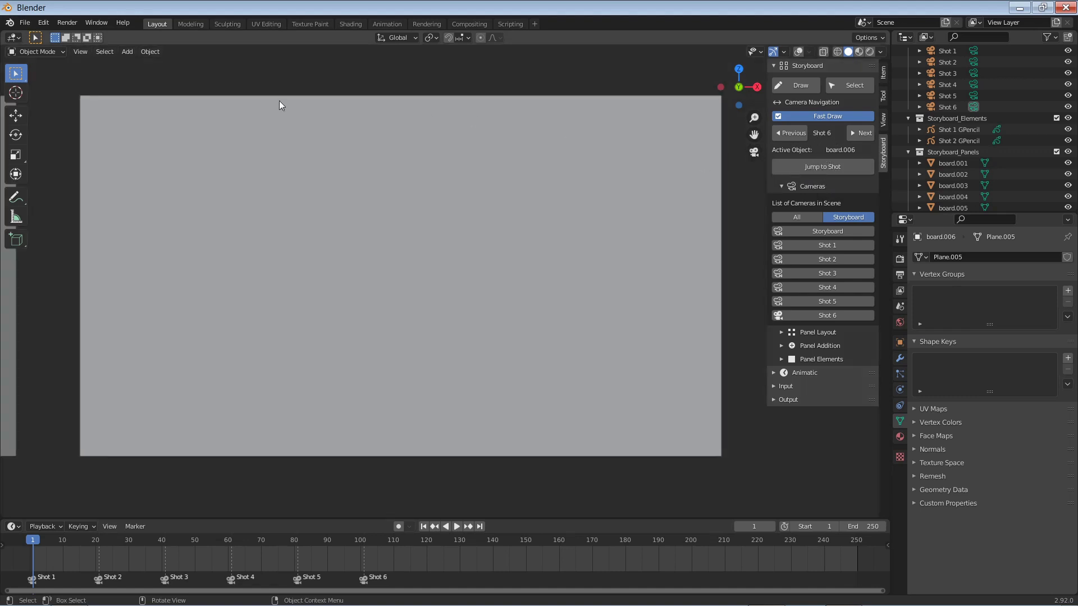
- Draw the number 6 in the top-left of the Shot 6 frame
{"action": "left_click", "coordinate": [800, 86]}
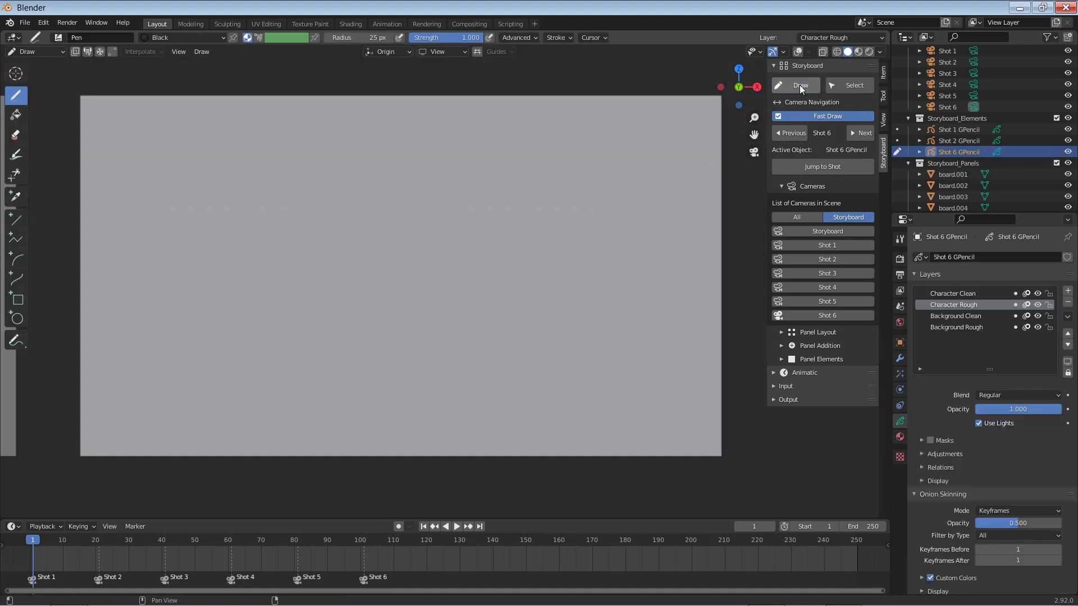
{"action": "mouse_move", "coordinate": [116, 123]}
{"action": "left_mouse_down"}
{"action": "mouse_move", "coordinate": [122, 183]}
{"action": "mouse_move", "coordinate": [156, 166]}
{"action": "mouse_move", "coordinate": [127, 180]}
{"action": "left_mouse_up"}
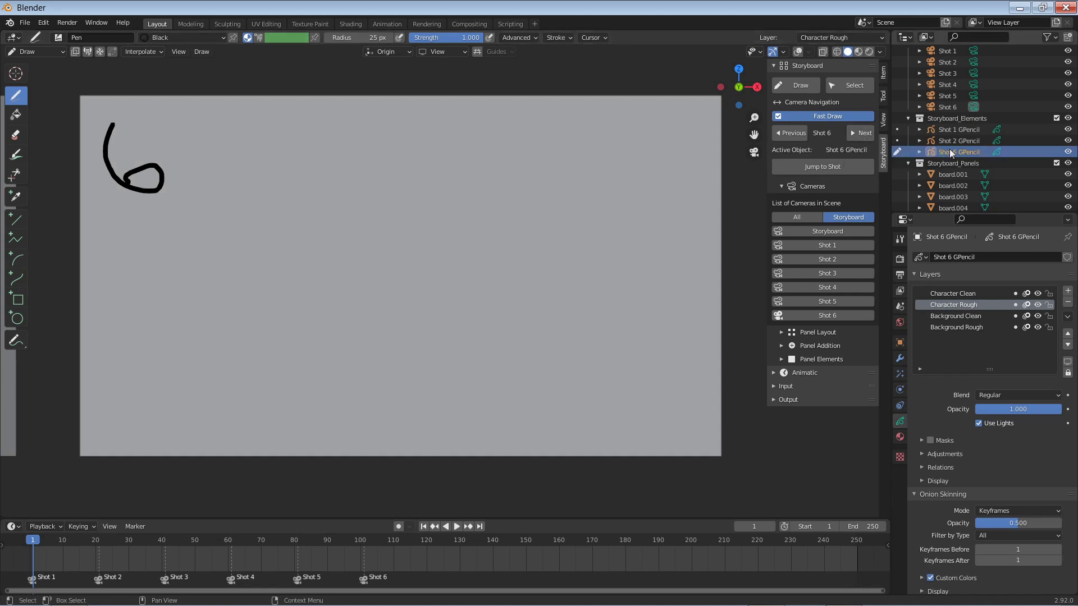
{"action": "scroll", "coordinate": [983, 143], "scroll_direction": "down", "scroll_amount": 3}
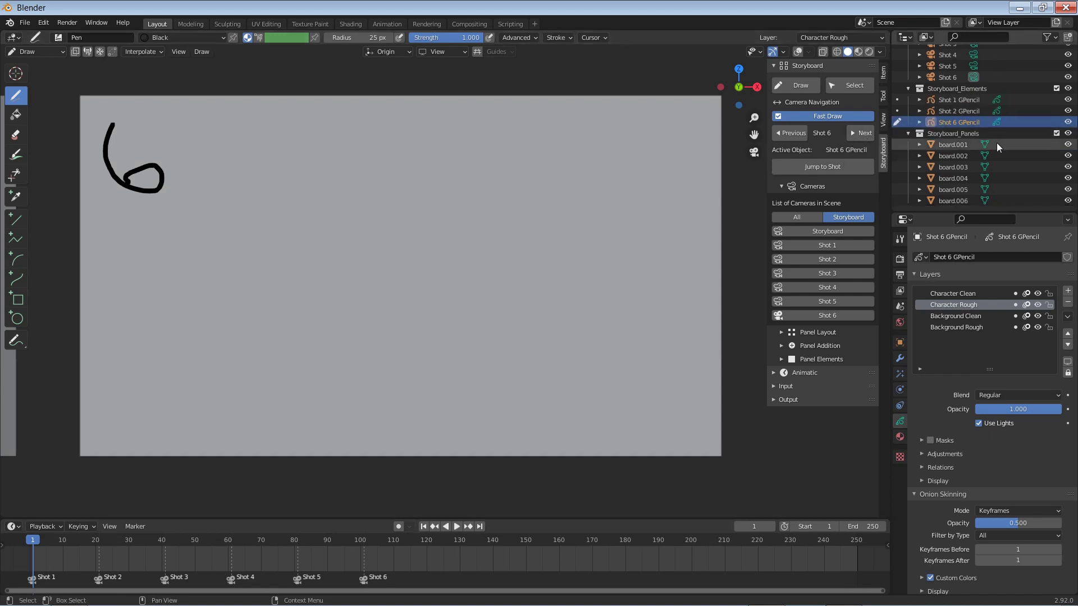
- Add Shot 7 after Shot 6, draw a 7 in its corner, and view all seven panels
{"action": "left_click", "coordinate": [856, 134]}
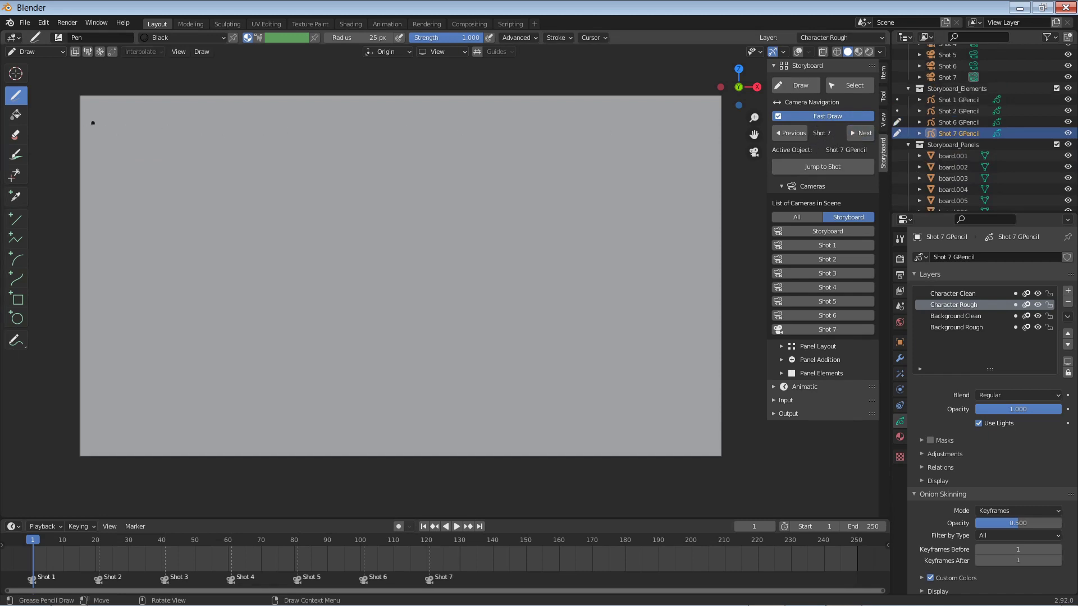
{"action": "left_click_drag", "start_coordinate": [116, 119], "coordinate": [115, 165]}
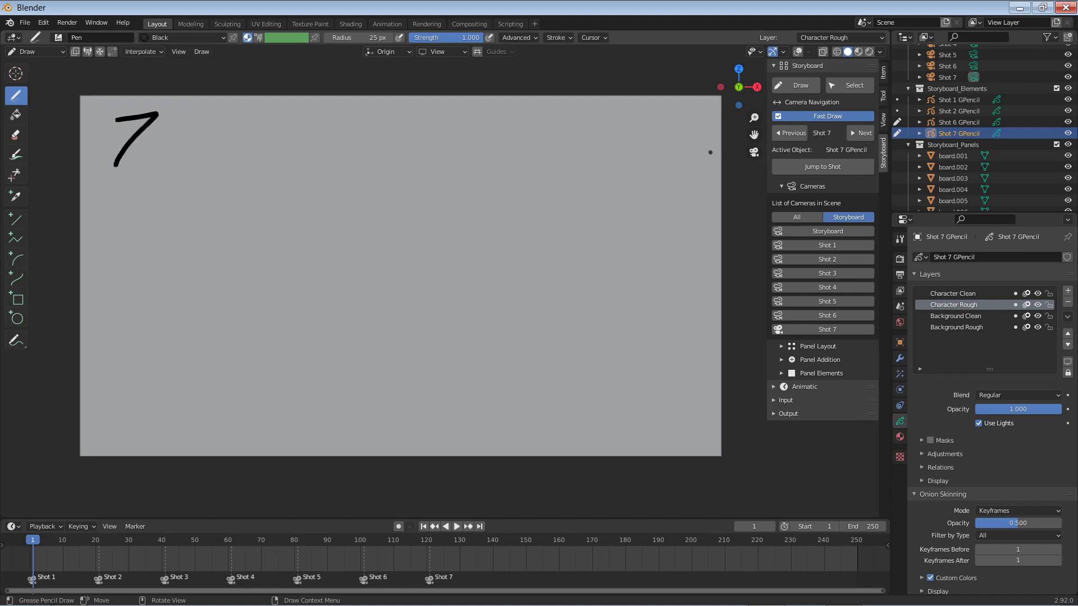
{"action": "left_click", "coordinate": [754, 152]}
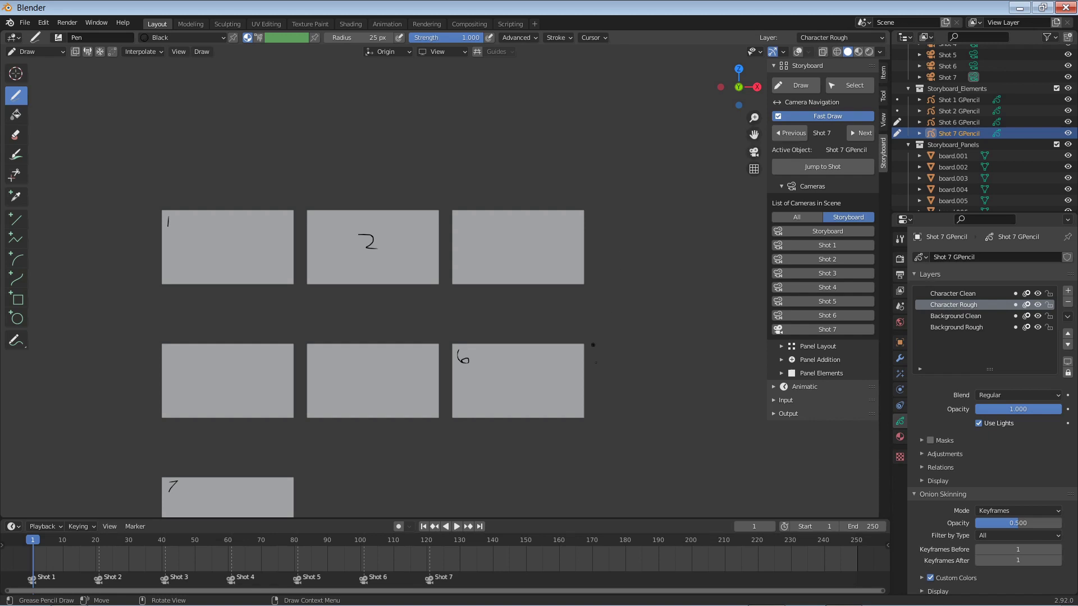
{"action": "middle_click_drag", "start_coordinate": [627, 453], "coordinate": [586, 324], "text": "shift"}
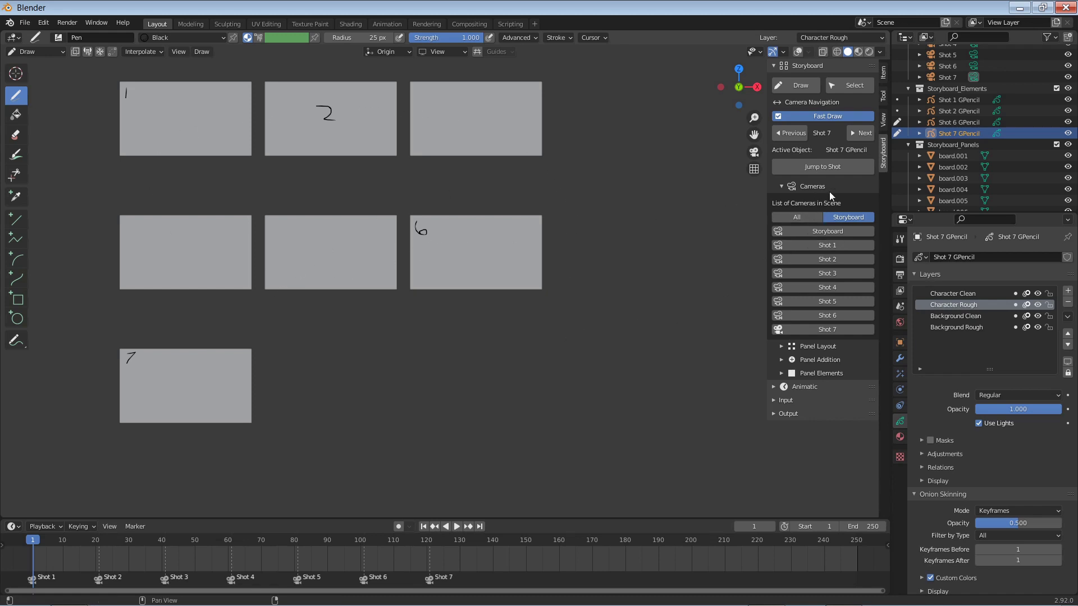
- Collapse the Cameras subpanel in the Storyboard sidebar
{"action": "left_click", "coordinate": [814, 187]}
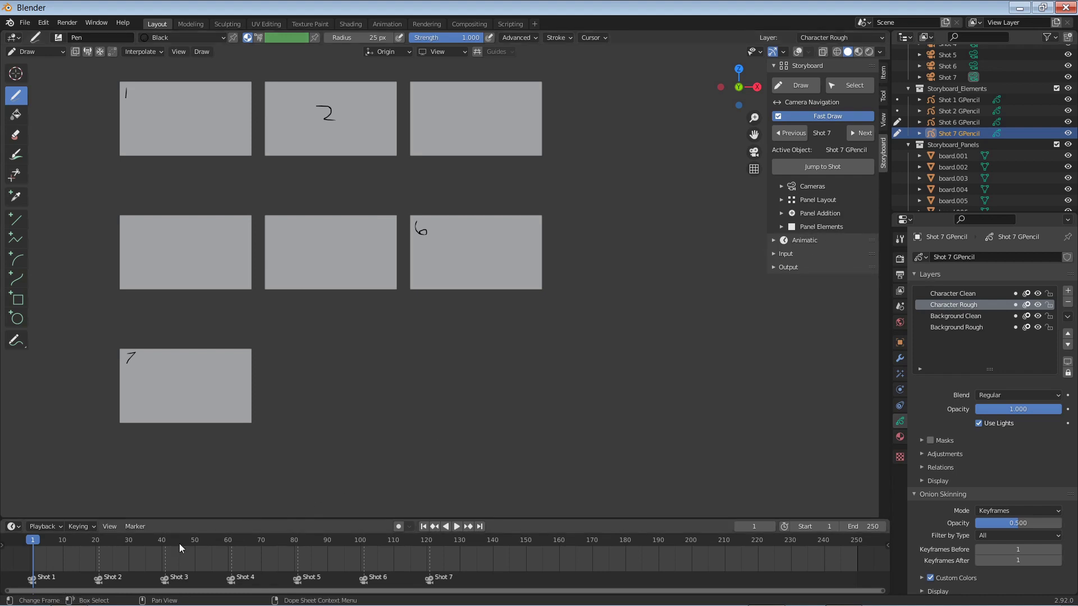
- Expand the animatic tools, turn overlays back on, and step through markers to Shot 4 at frame 61
{"action": "left_click", "coordinate": [770, 241]}
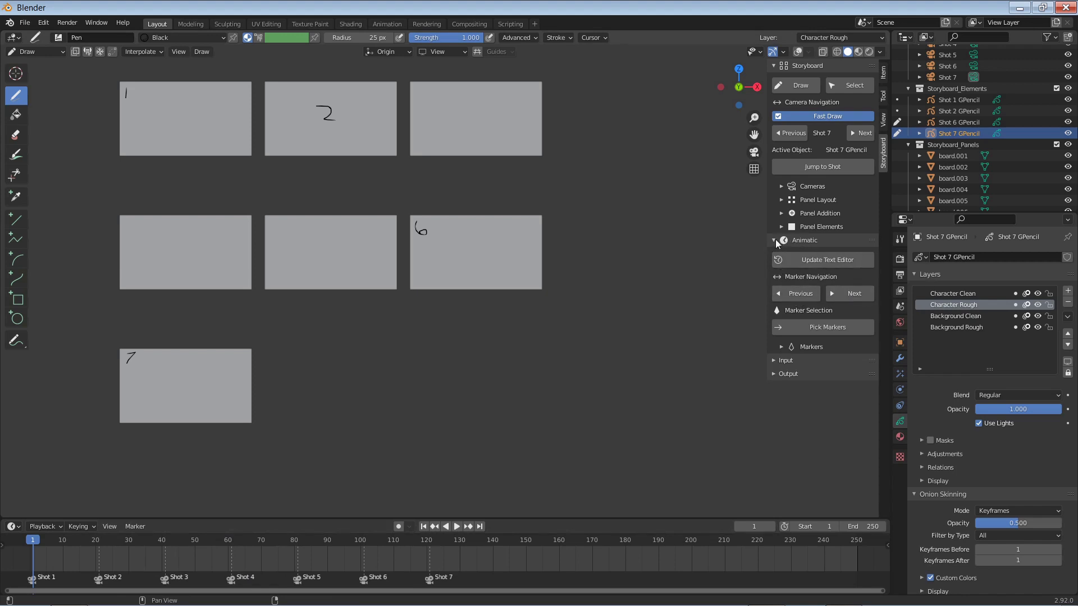
{"action": "left_click", "coordinate": [851, 296]}
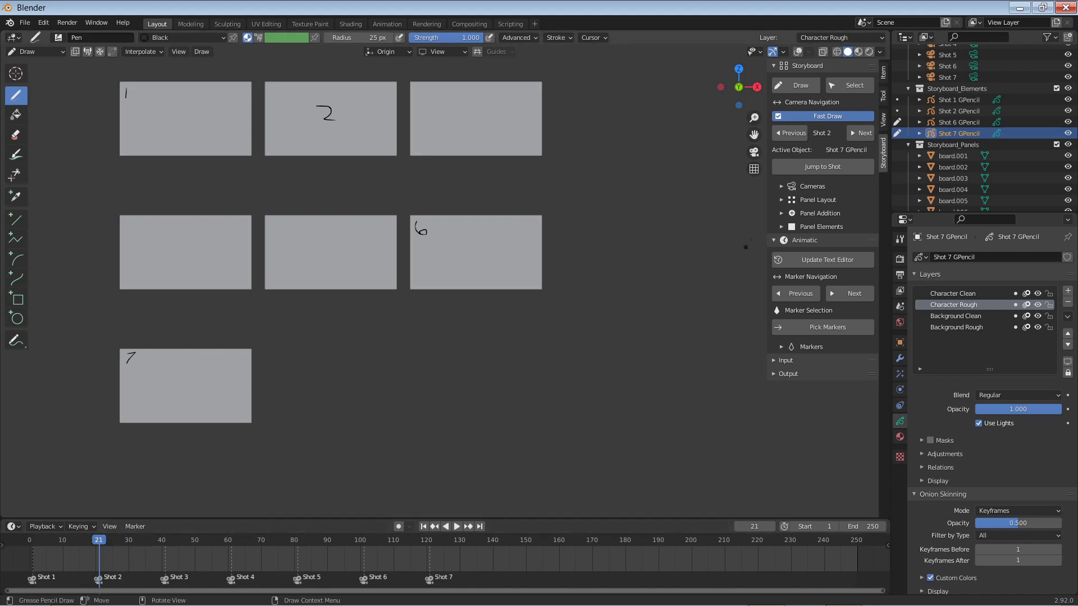
{"action": "left_click", "coordinate": [798, 51]}
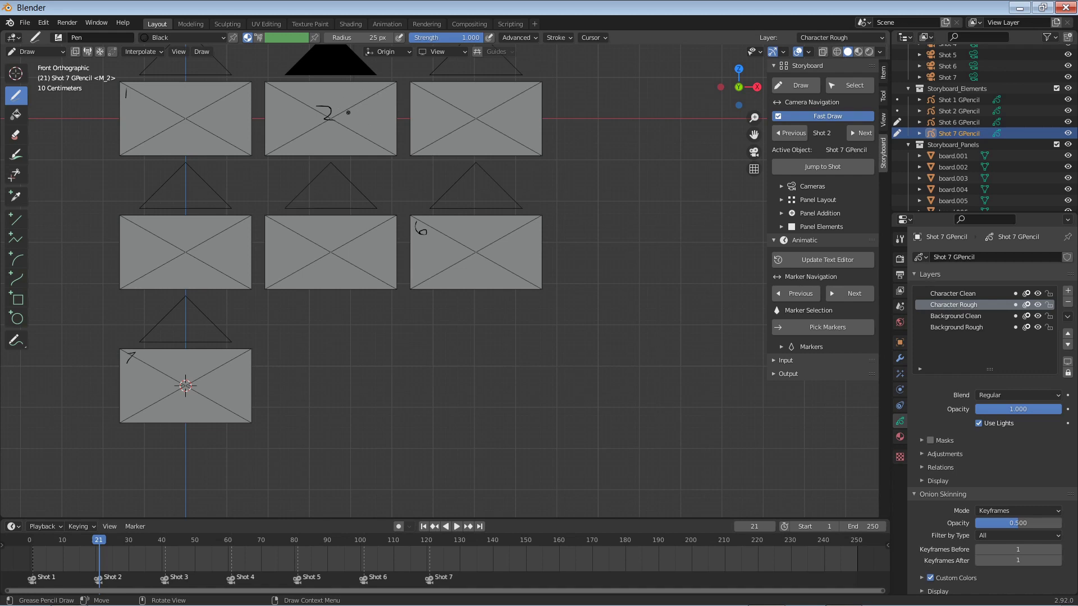
{"action": "left_click", "coordinate": [853, 293]}
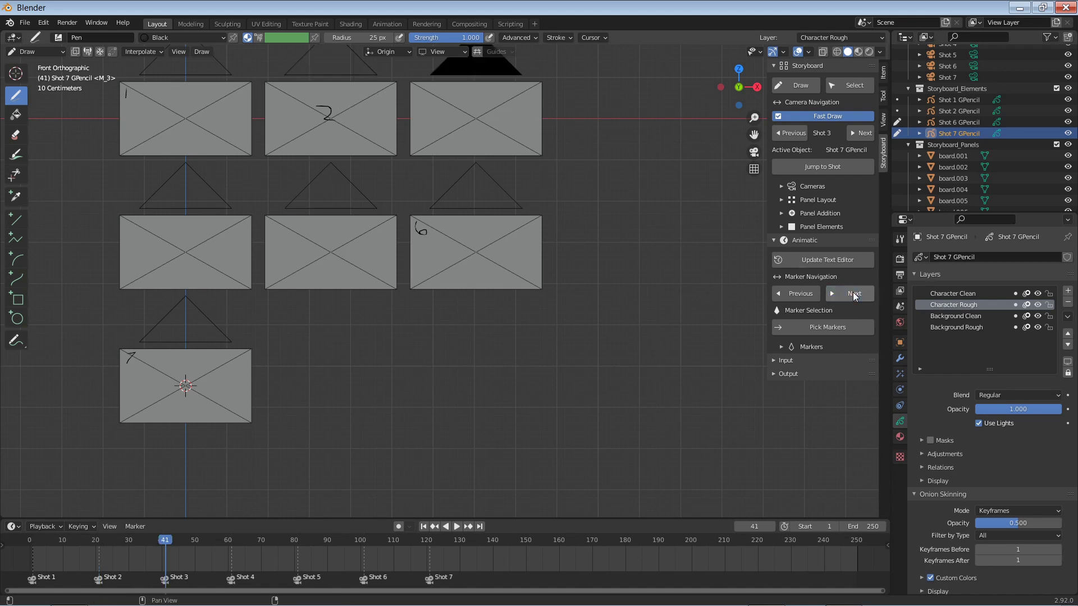
{"action": "left_click", "coordinate": [854, 292]}
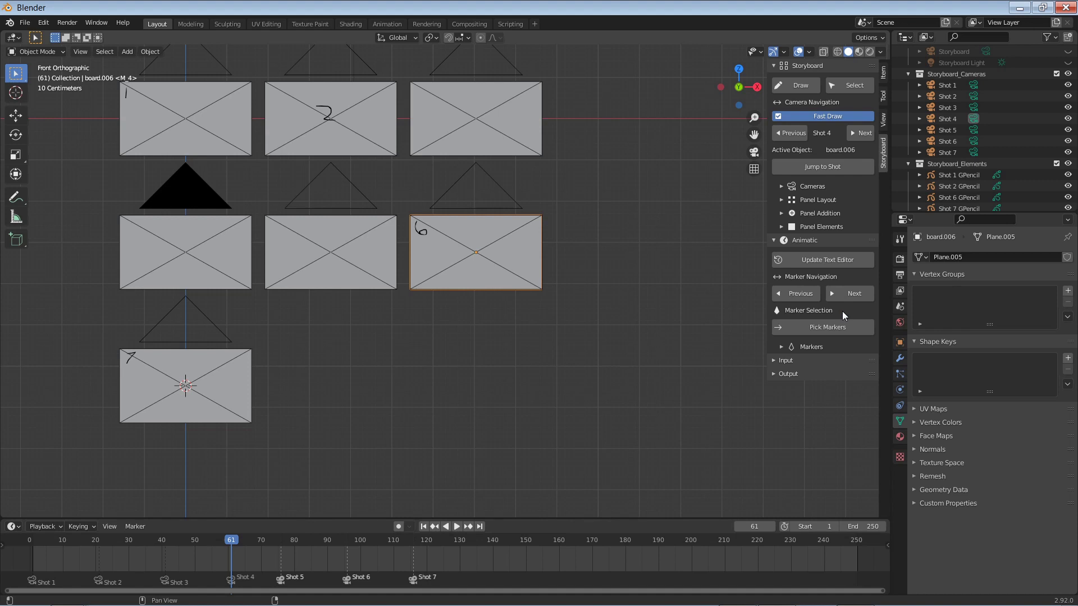
- Expand the Markers list and make Shot 6 at frame 96 the current shot
{"action": "left_click", "coordinate": [809, 347]}
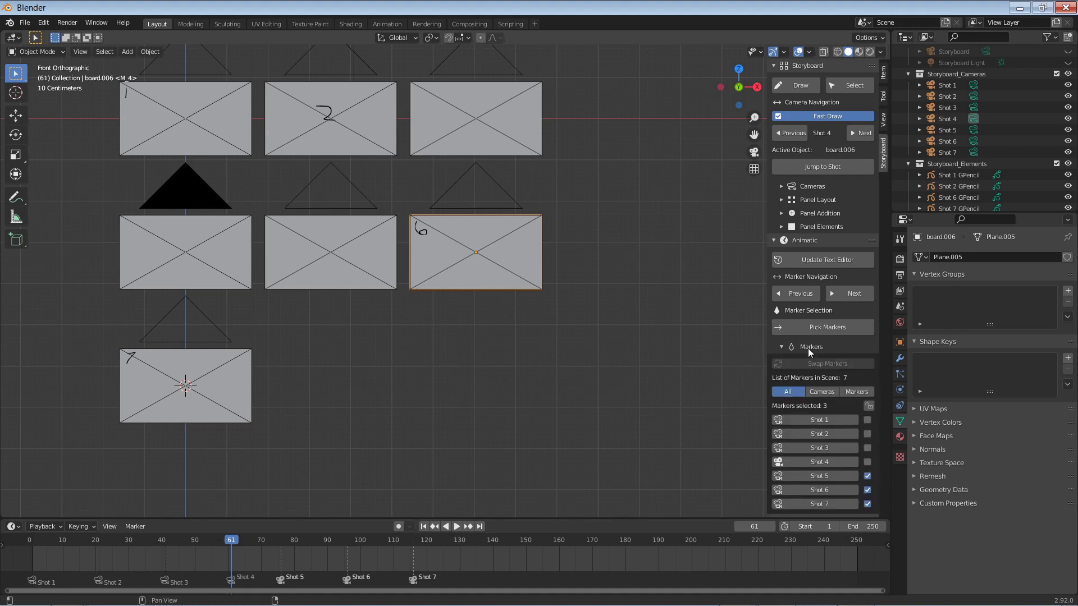
{"action": "scroll", "coordinate": [817, 329], "scroll_direction": "down", "scroll_amount": 1}
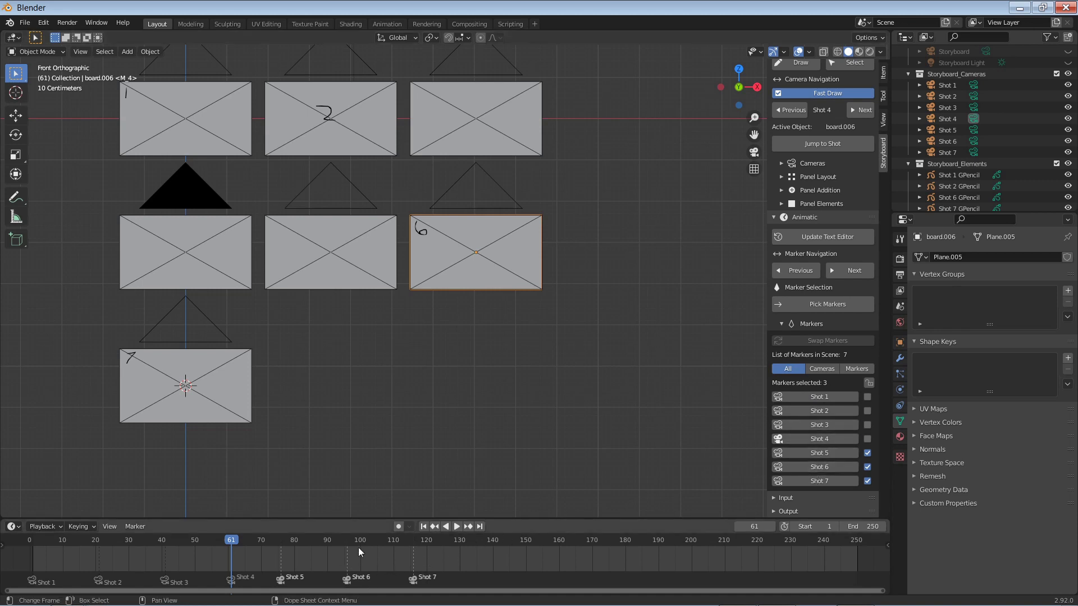
{"action": "left_click", "coordinate": [806, 466]}
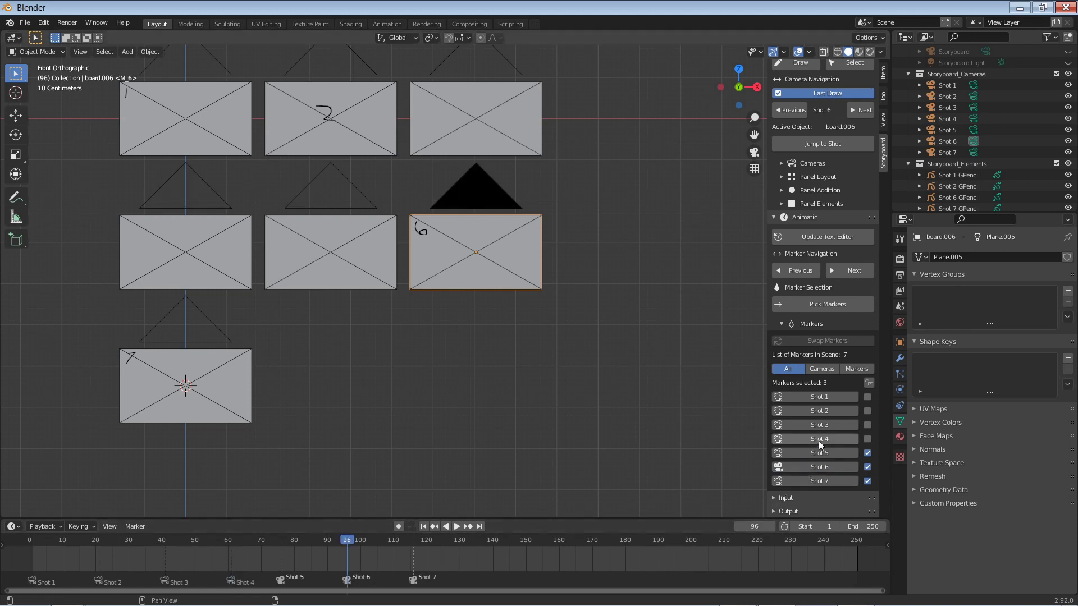
- Enable Pick Markers and toggle marker selections in the list and timeline, ending with none selected
{"action": "left_click", "coordinate": [821, 305]}
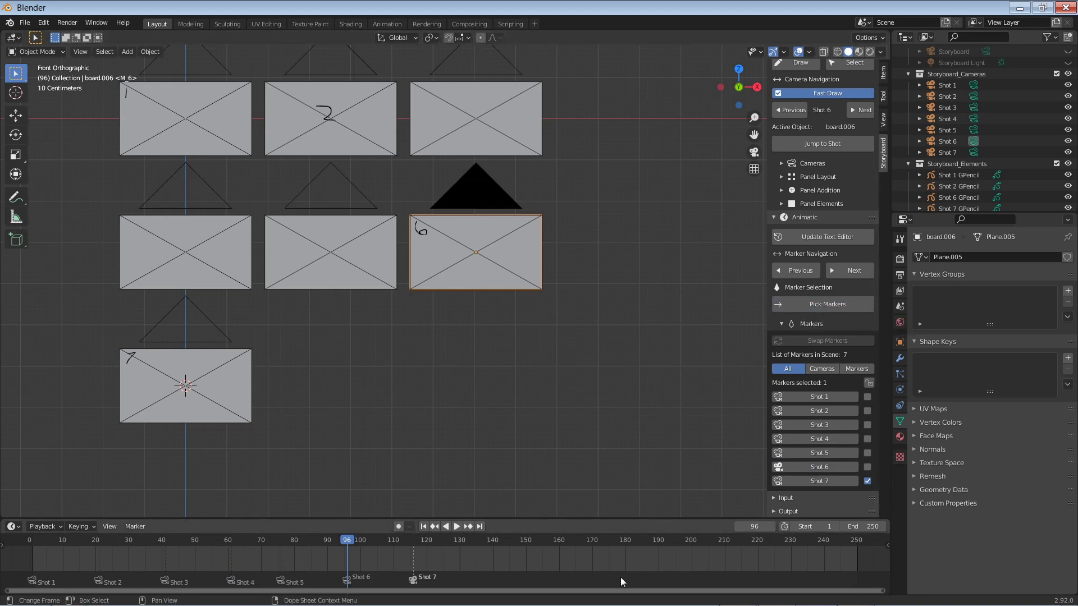
{"action": "left_click", "coordinate": [867, 481]}
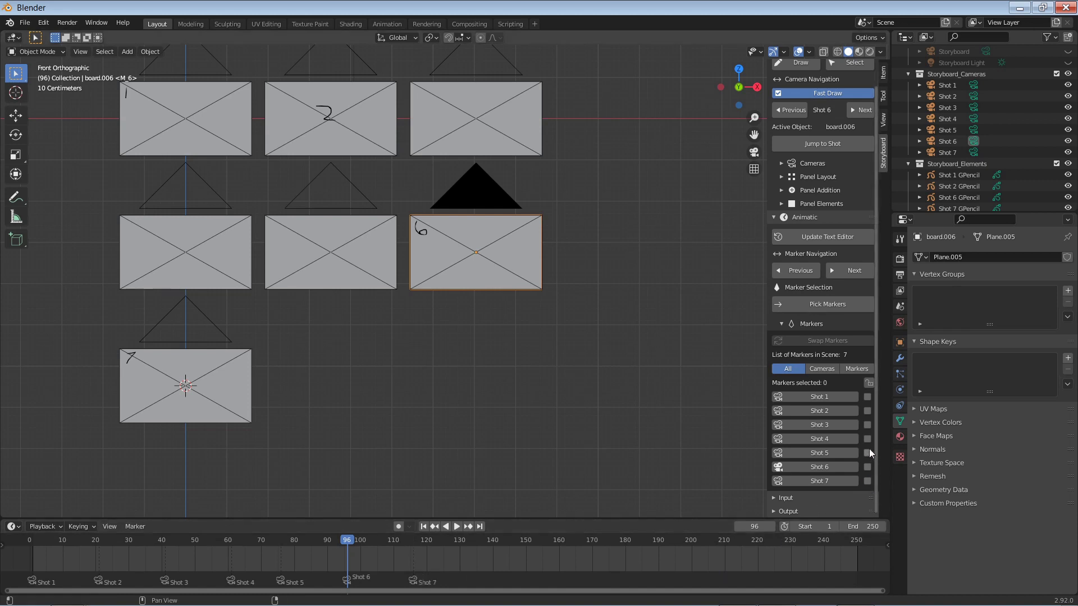
{"action": "left_click", "coordinate": [868, 439]}
{"action": "left_click", "coordinate": [868, 468]}
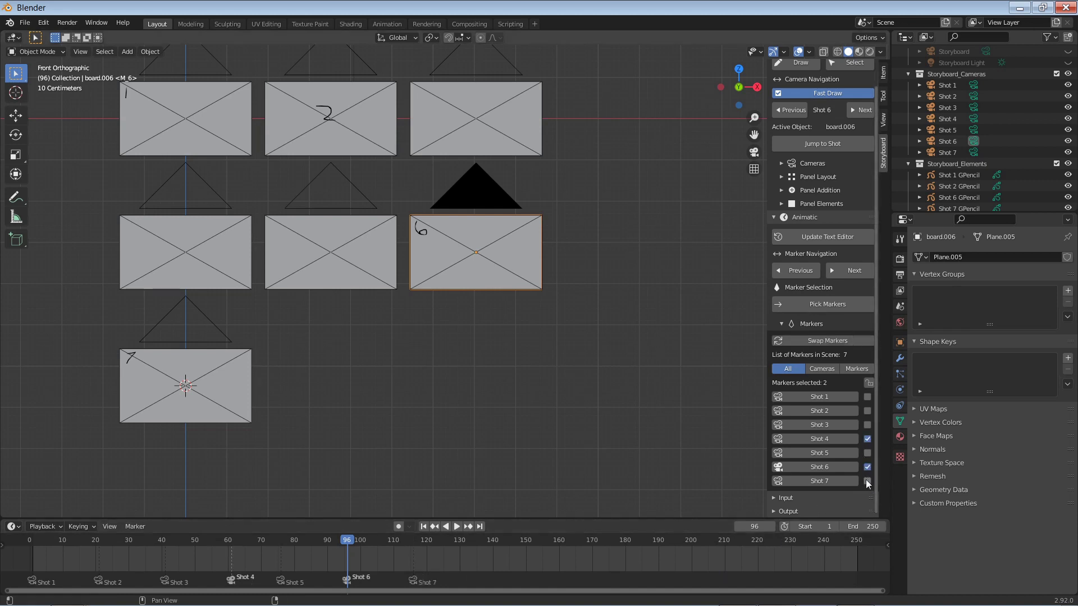
{"action": "left_click", "coordinate": [868, 481]}
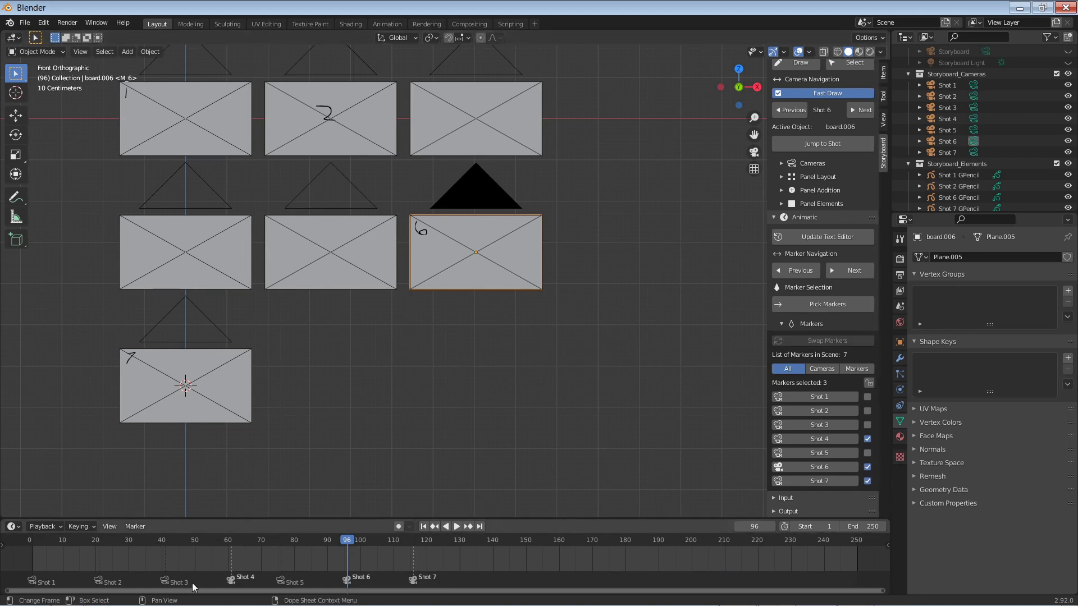
{"action": "left_click", "coordinate": [168, 582]}
{"action": "left_click", "coordinate": [234, 584]}
{"action": "left_click", "coordinate": [283, 585]}
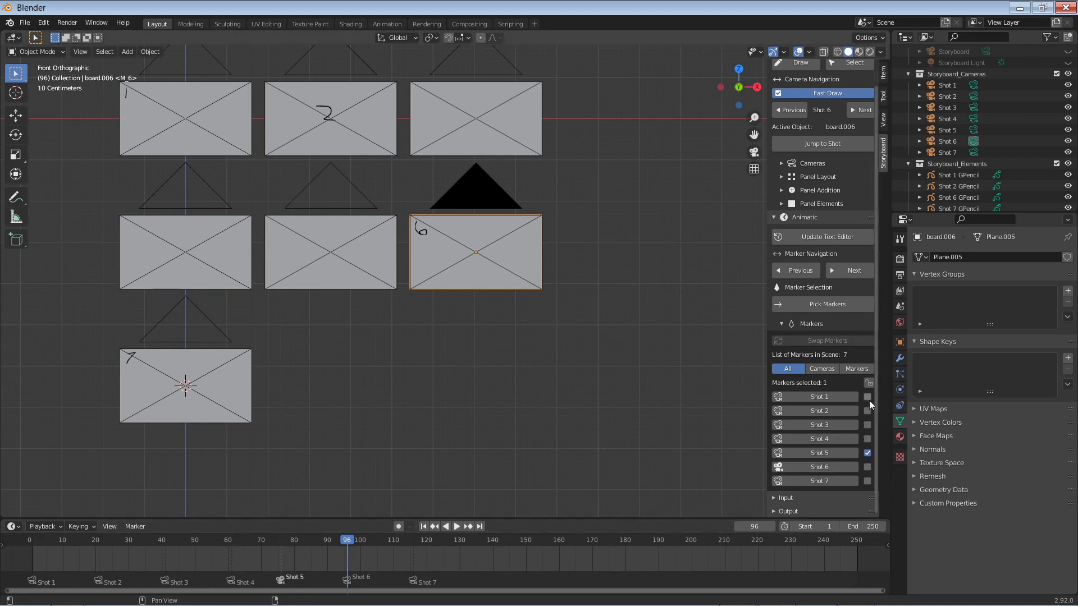
{"action": "mouse_move", "coordinate": [869, 400]}
{"action": "left_mouse_down"}
{"action": "mouse_move", "coordinate": [869, 478]}
{"action": "mouse_move", "coordinate": [864, 396]}
{"action": "left_mouse_up"}
{"action": "left_click", "coordinate": [869, 383]}
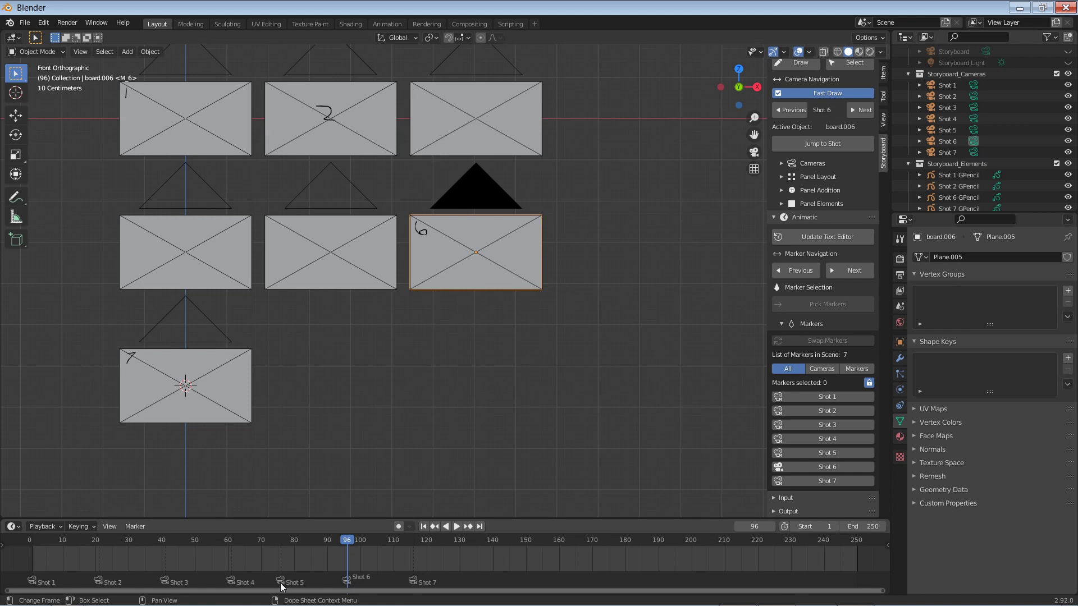
{"action": "left_click", "coordinate": [830, 397]}
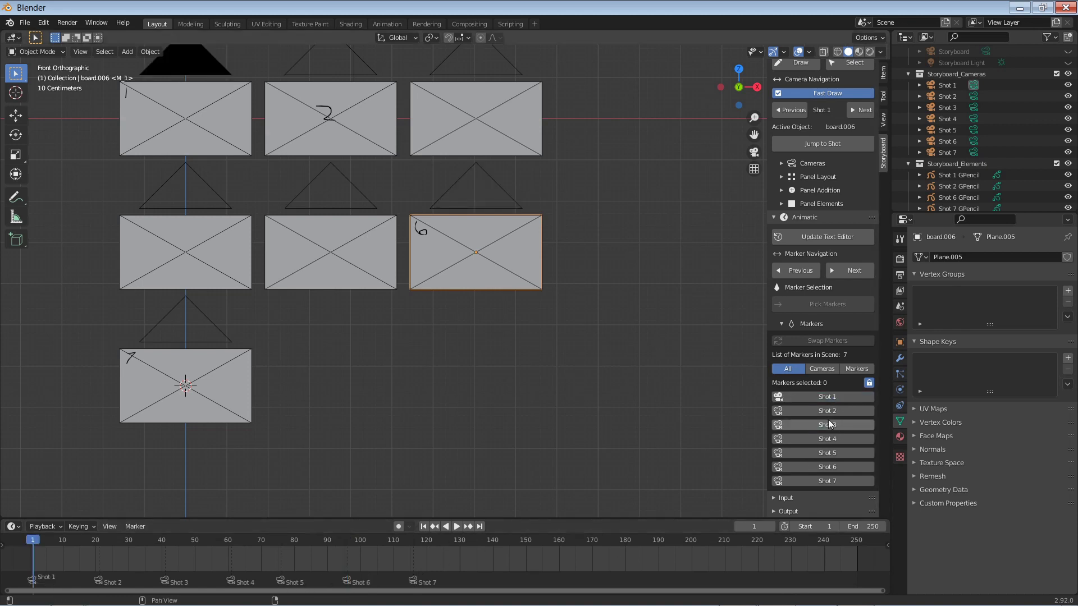
{"action": "left_click", "coordinate": [815, 439]}
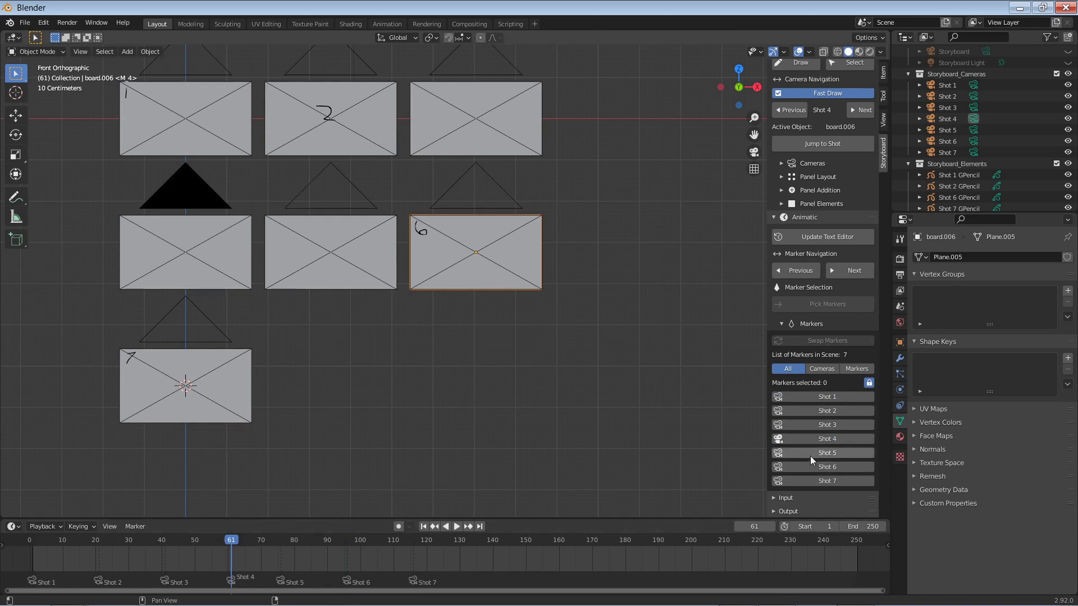
{"action": "left_click", "coordinate": [810, 453]}
{"action": "left_click", "coordinate": [811, 467]}
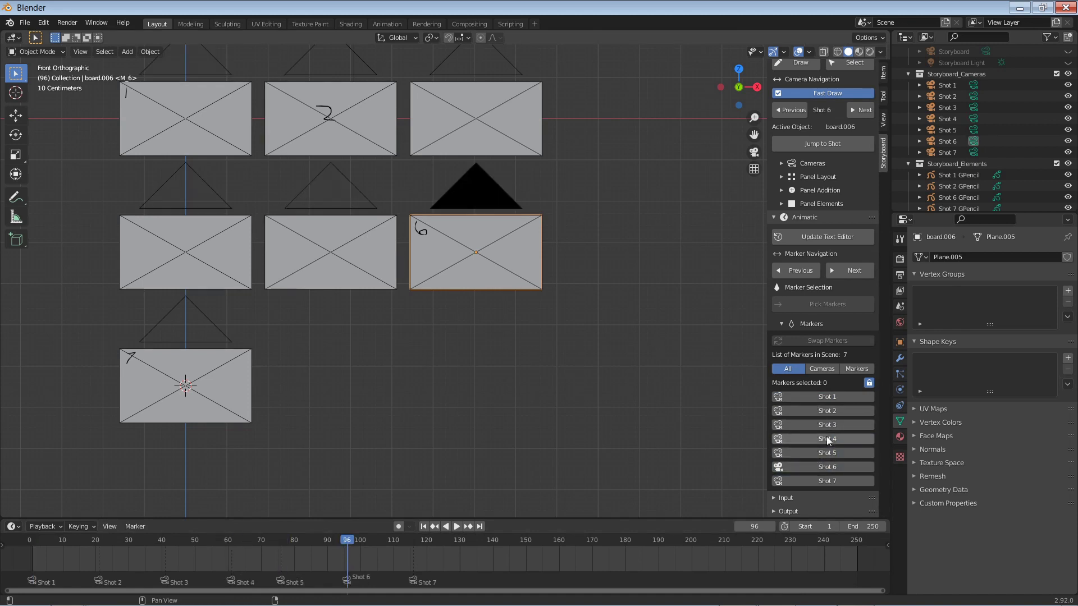
{"action": "left_click", "coordinate": [868, 383]}
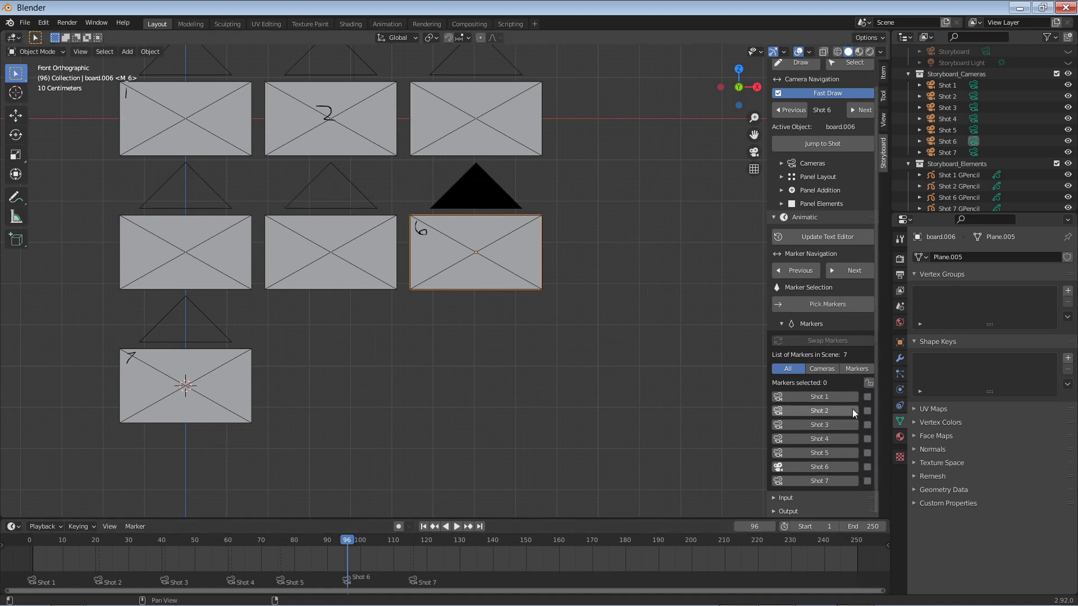
- Try the marker list filters, then add a new marker F_110 at frame 110
{"action": "left_click", "coordinate": [819, 369]}
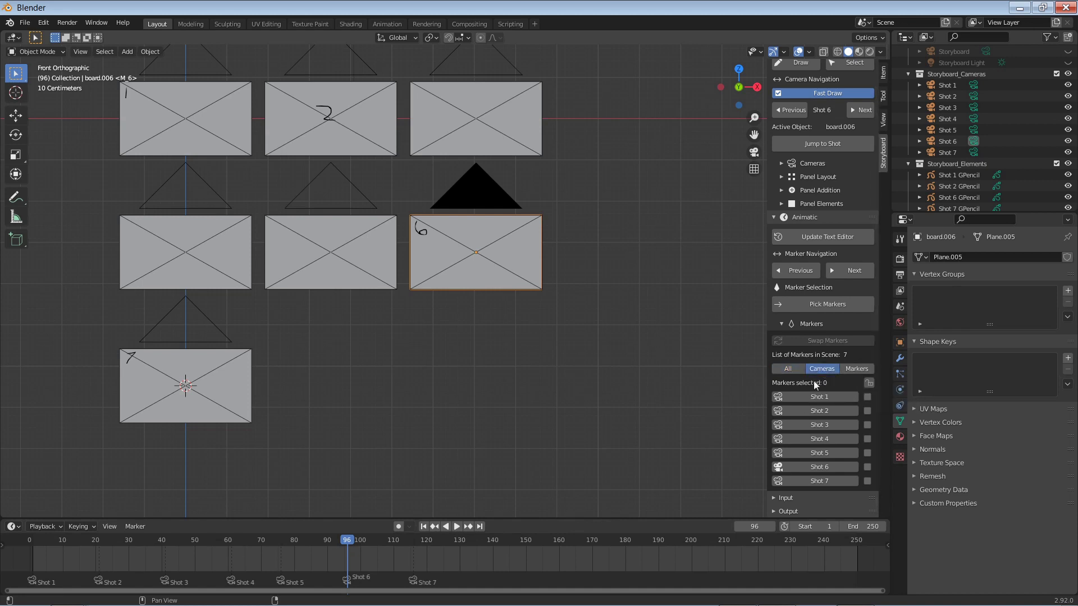
{"action": "left_click", "coordinate": [854, 370]}
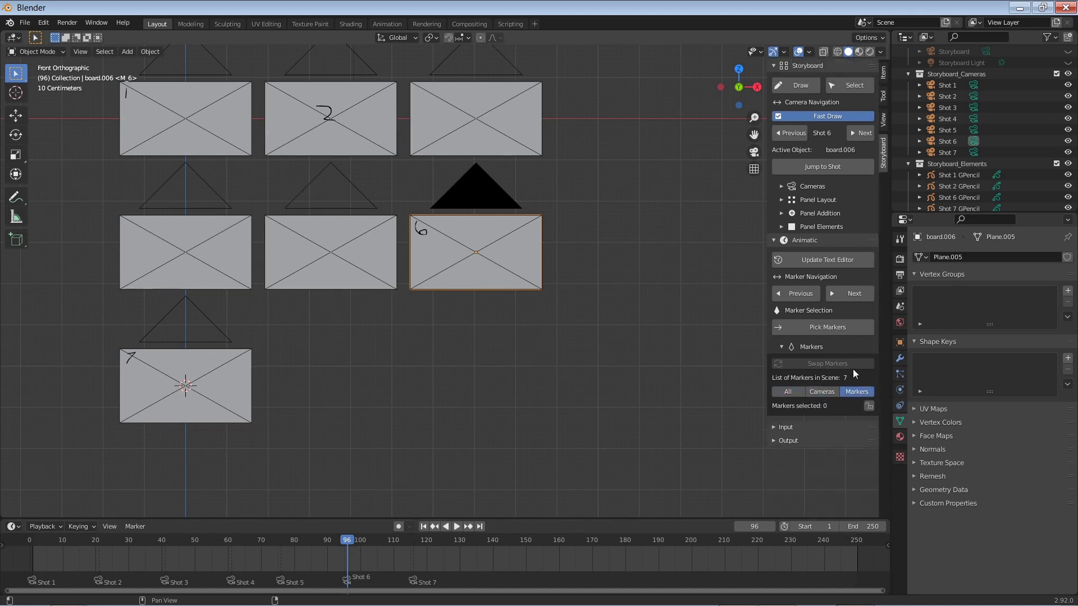
{"action": "left_click", "coordinate": [818, 392]}
{"action": "left_click_drag", "start_coordinate": [353, 541], "coordinate": [395, 540]}
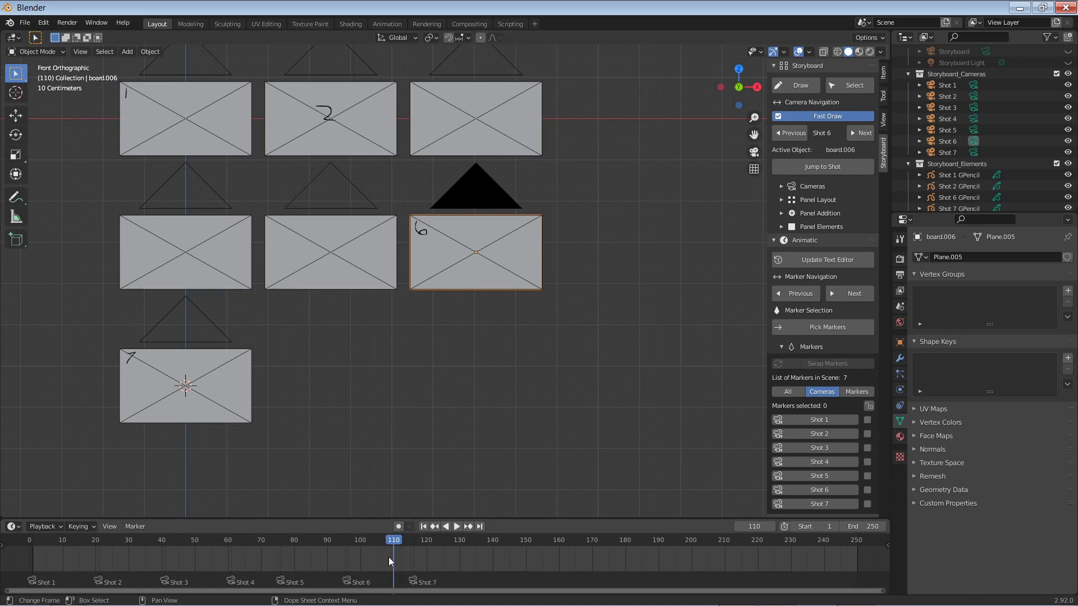
{"action": "key", "text": "m"}
- Browse the marker commands and list every marker, including F_110
{"action": "left_click", "coordinate": [135, 526]}
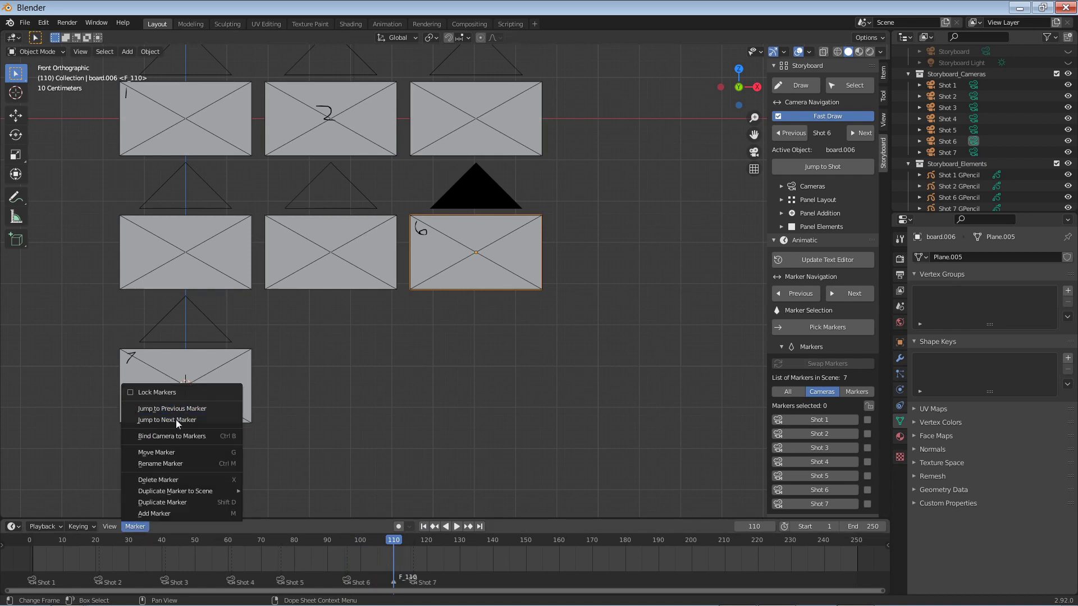
{"action": "left_click", "coordinate": [187, 513]}
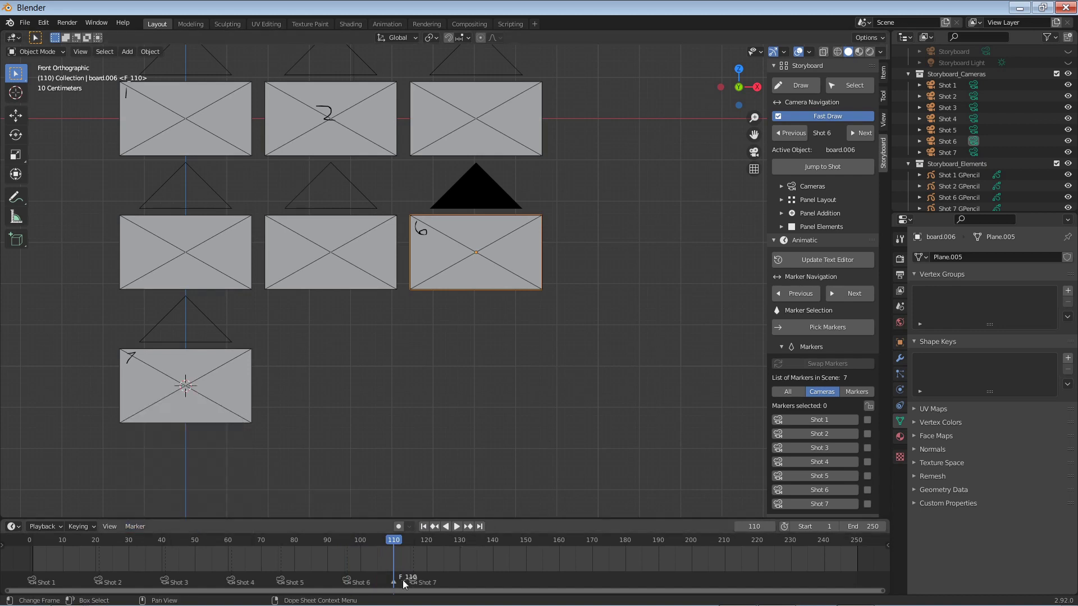
{"action": "scroll", "coordinate": [837, 422], "scroll_direction": "down", "scroll_amount": 1}
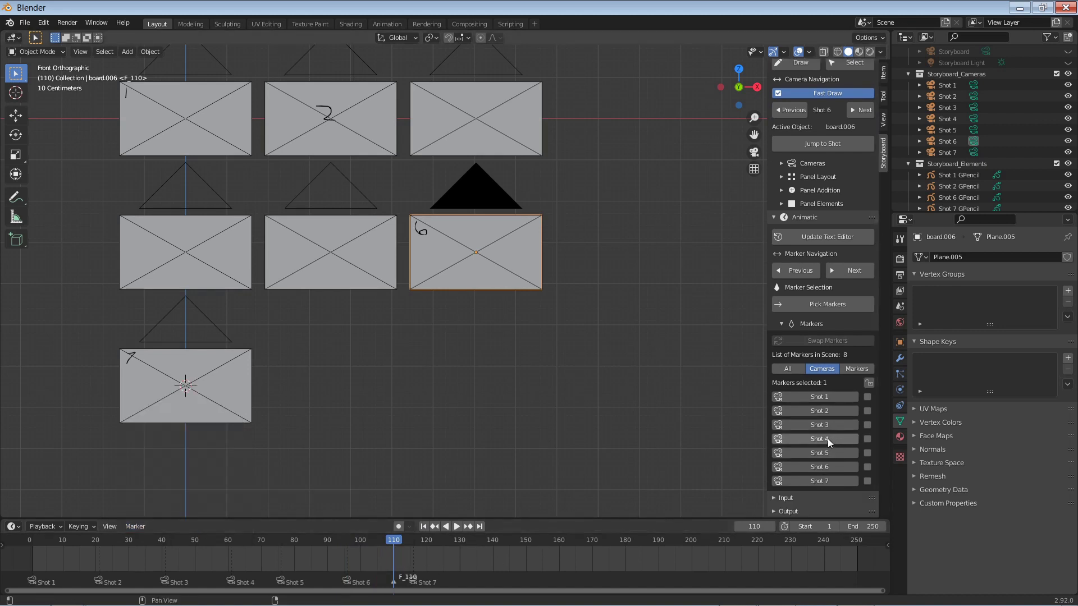
{"action": "left_click", "coordinate": [850, 369]}
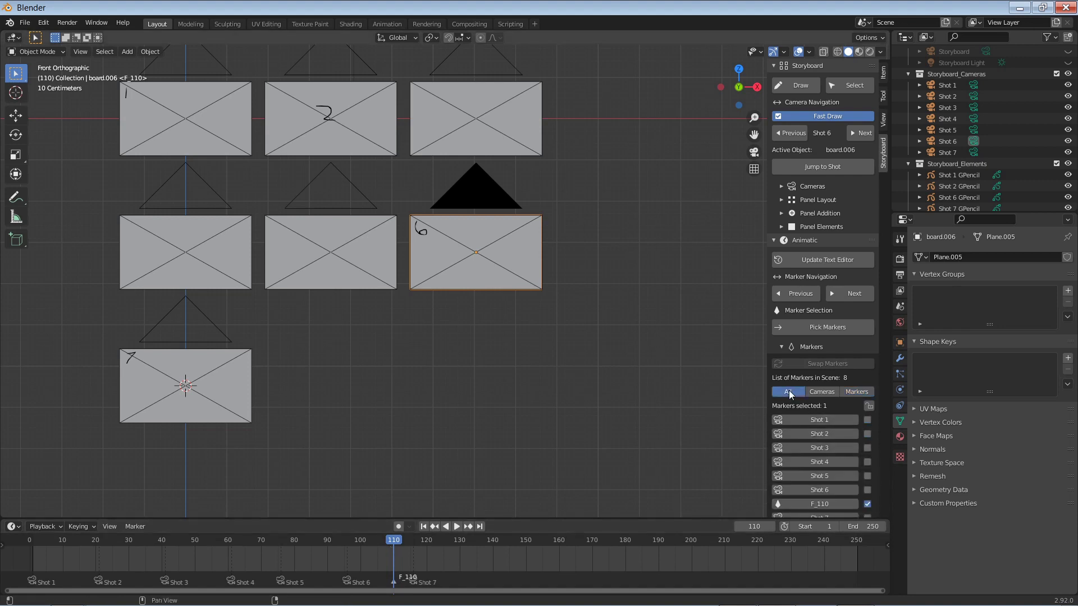
{"action": "scroll", "coordinate": [830, 437], "scroll_direction": "down", "scroll_amount": 2}
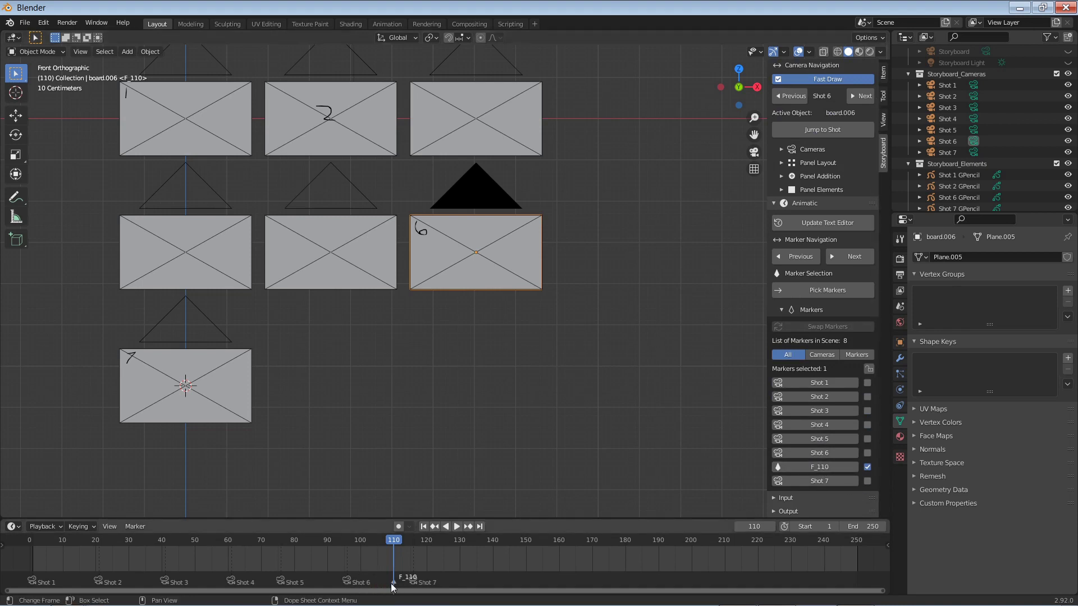
- Swap Shot 7 with F_110 so Shot 7 starts at frame 110, then list only camera markers
{"action": "left_click", "coordinate": [868, 481]}
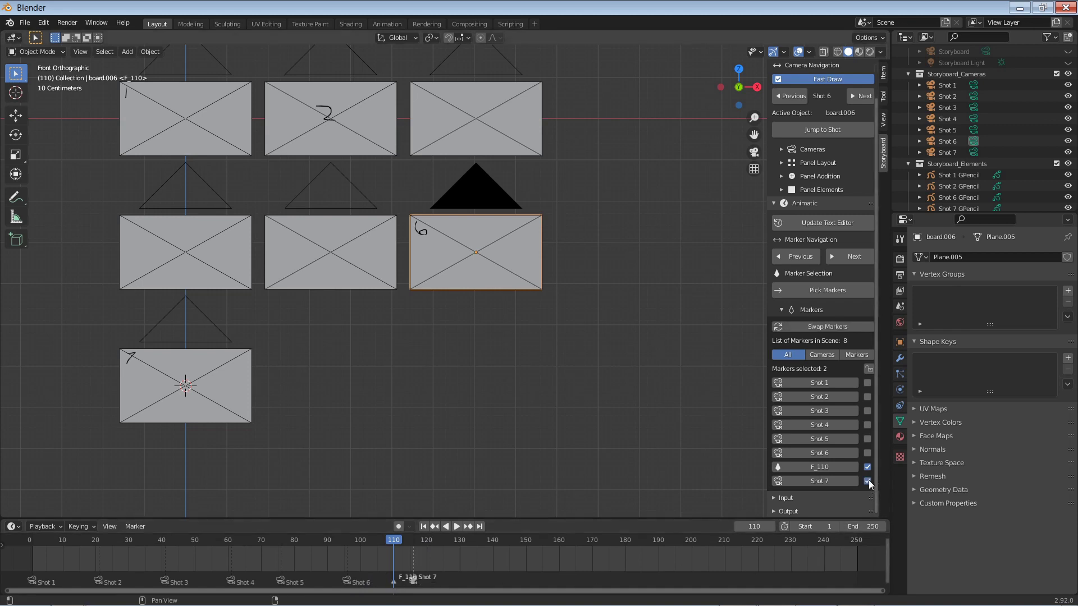
{"action": "left_click", "coordinate": [823, 327]}
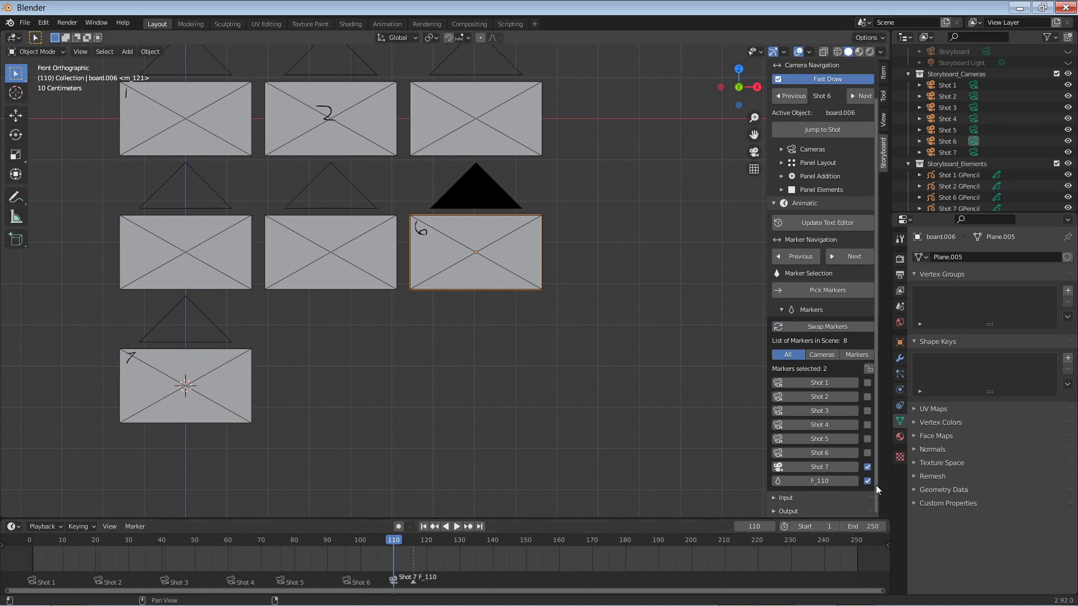
{"action": "left_click", "coordinate": [868, 467]}
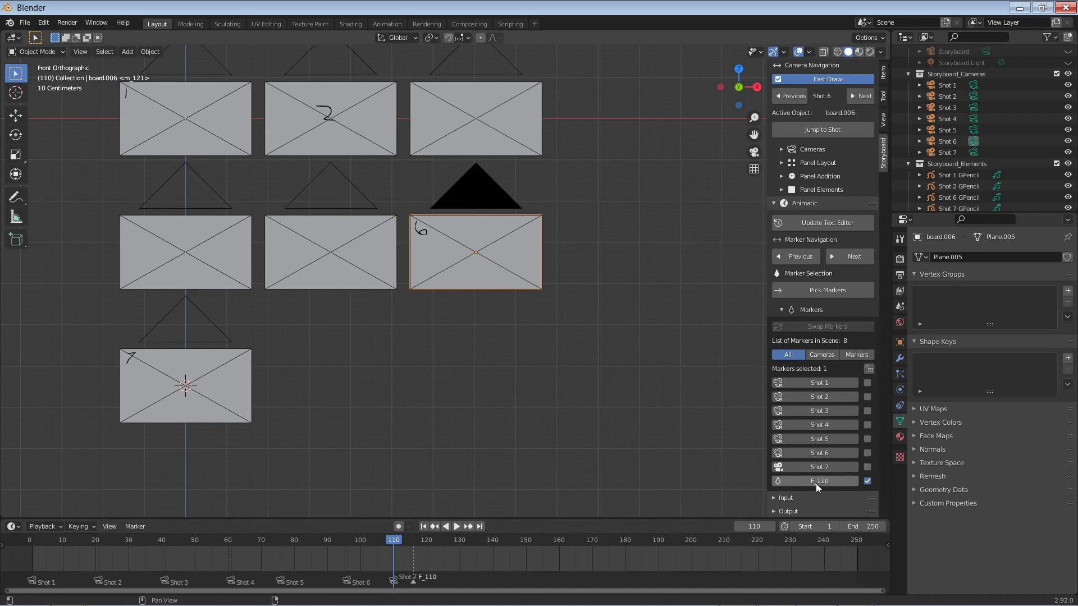
{"action": "left_click", "coordinate": [821, 355]}
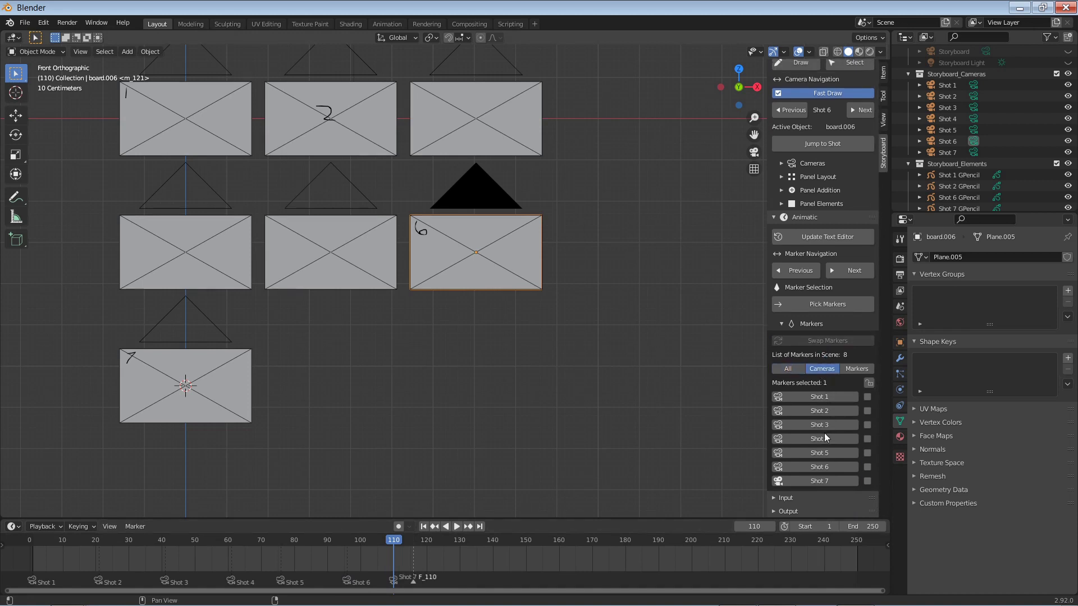